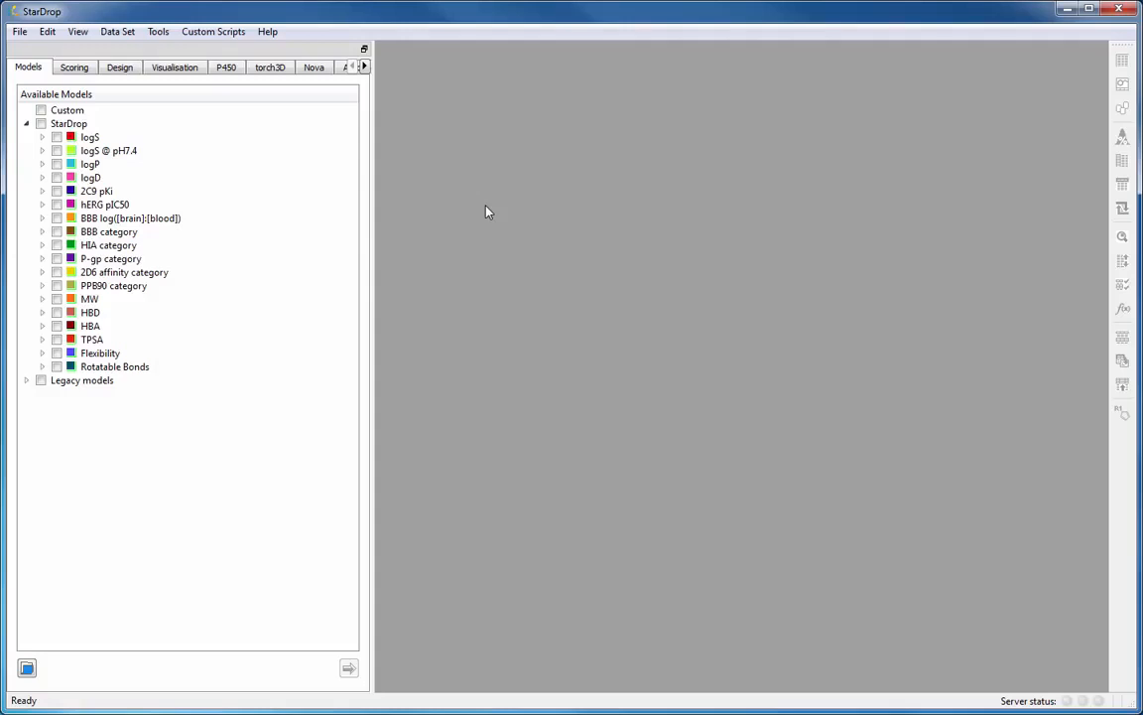
Open the data set Nova lead compounds.add from the Nova Idea Generation folder
{"action": "left_click", "coordinate": [20, 33]}
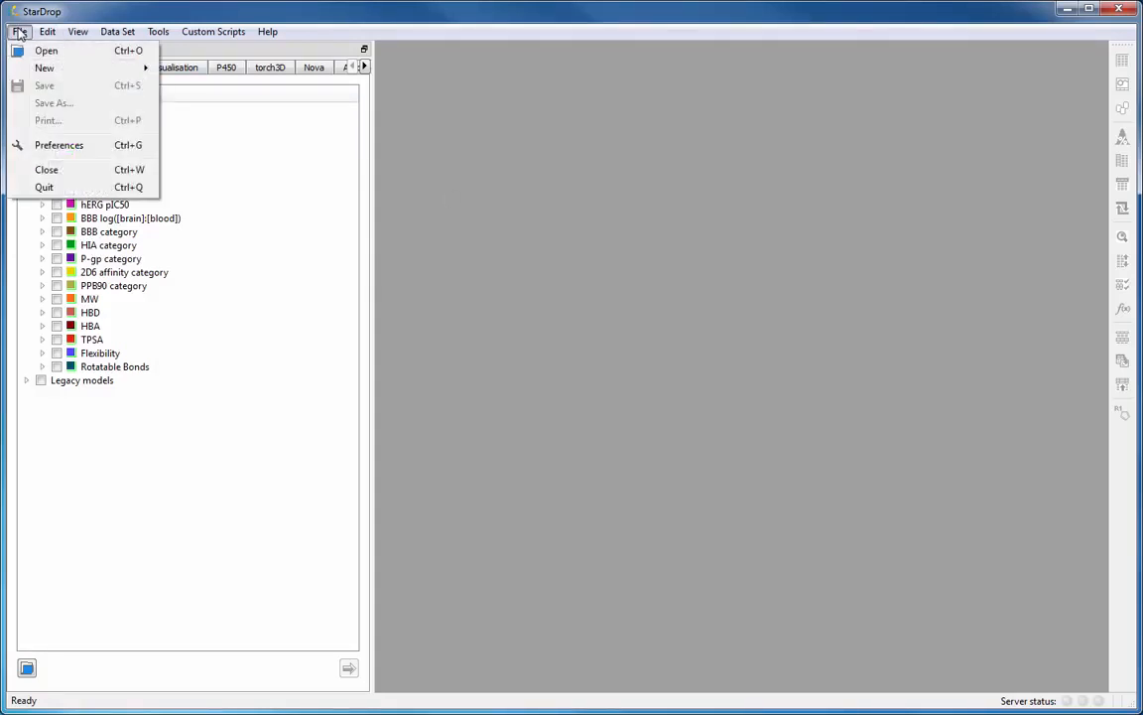
{"action": "left_click", "coordinate": [38, 49]}
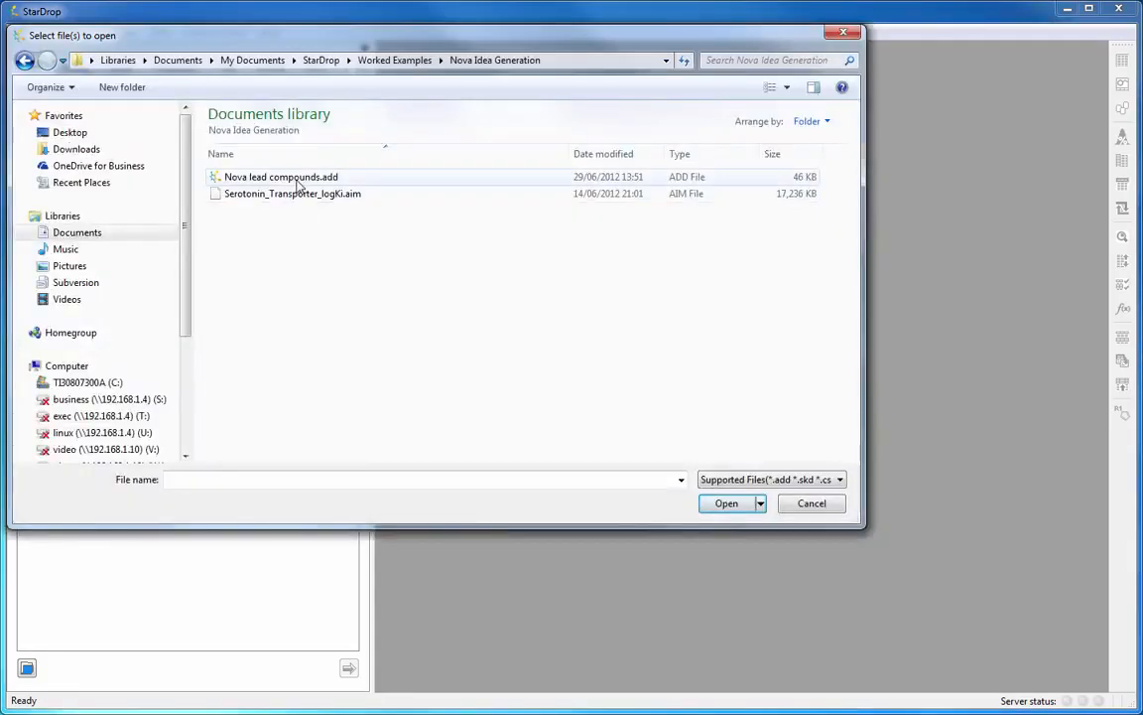
{"action": "left_click", "coordinate": [288, 178]}
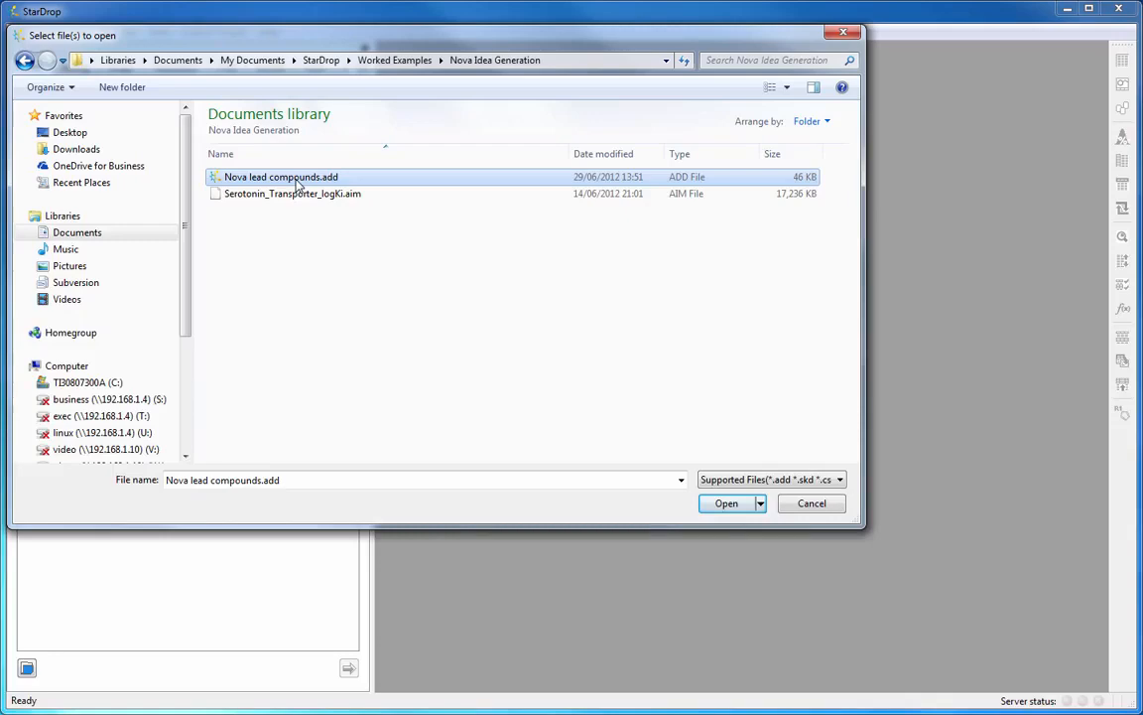
{"action": "left_click", "coordinate": [727, 503]}
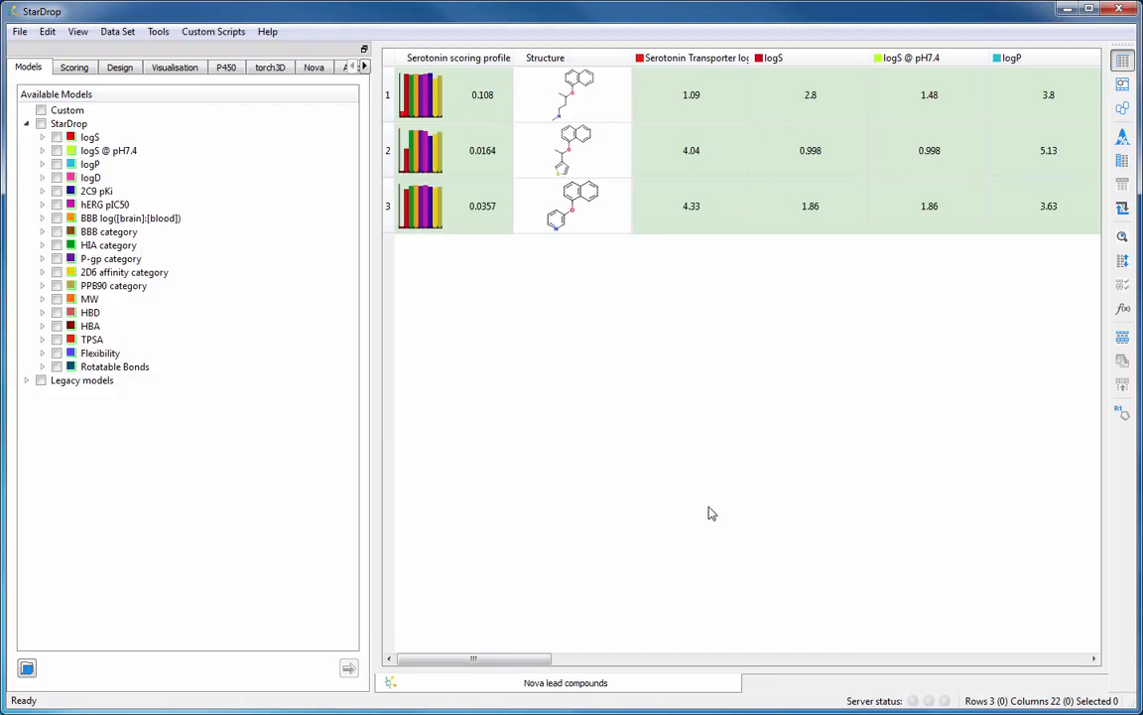
Load the custom model Serotonin_Transporter_logKi.aim and expand its Nova Idea Generation group in the available models
{"action": "right_click", "coordinate": [226, 435]}
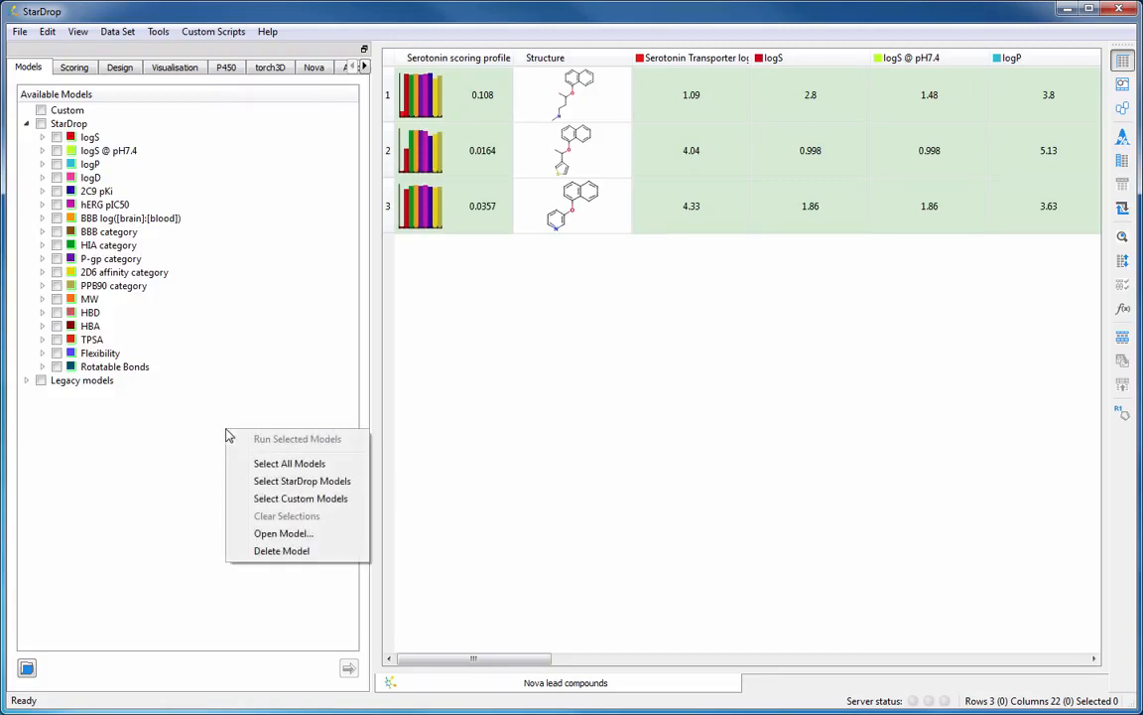
{"action": "left_click", "coordinate": [280, 534]}
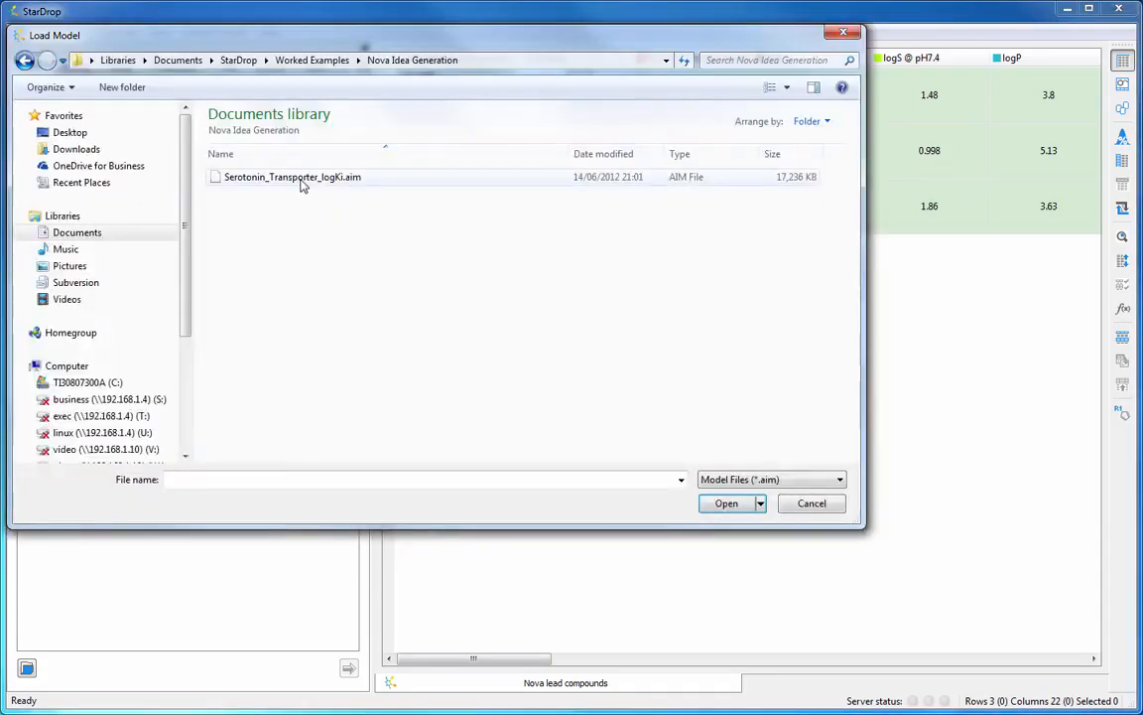
{"action": "left_click", "coordinate": [274, 175]}
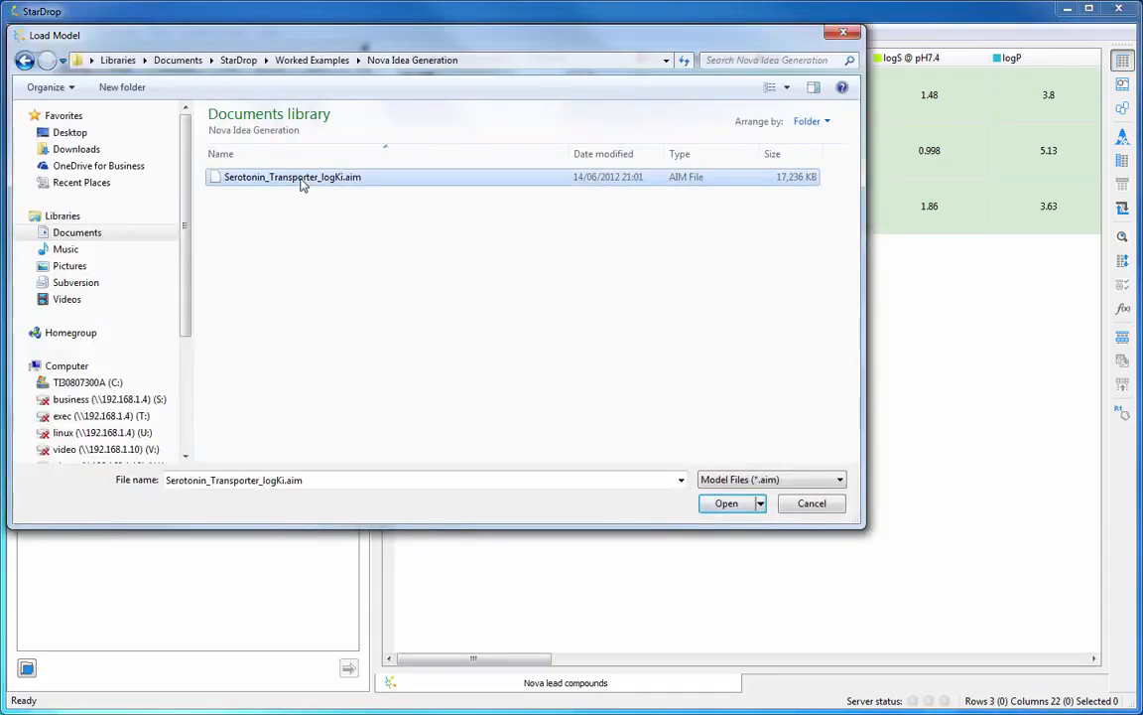
{"action": "left_click", "coordinate": [710, 505]}
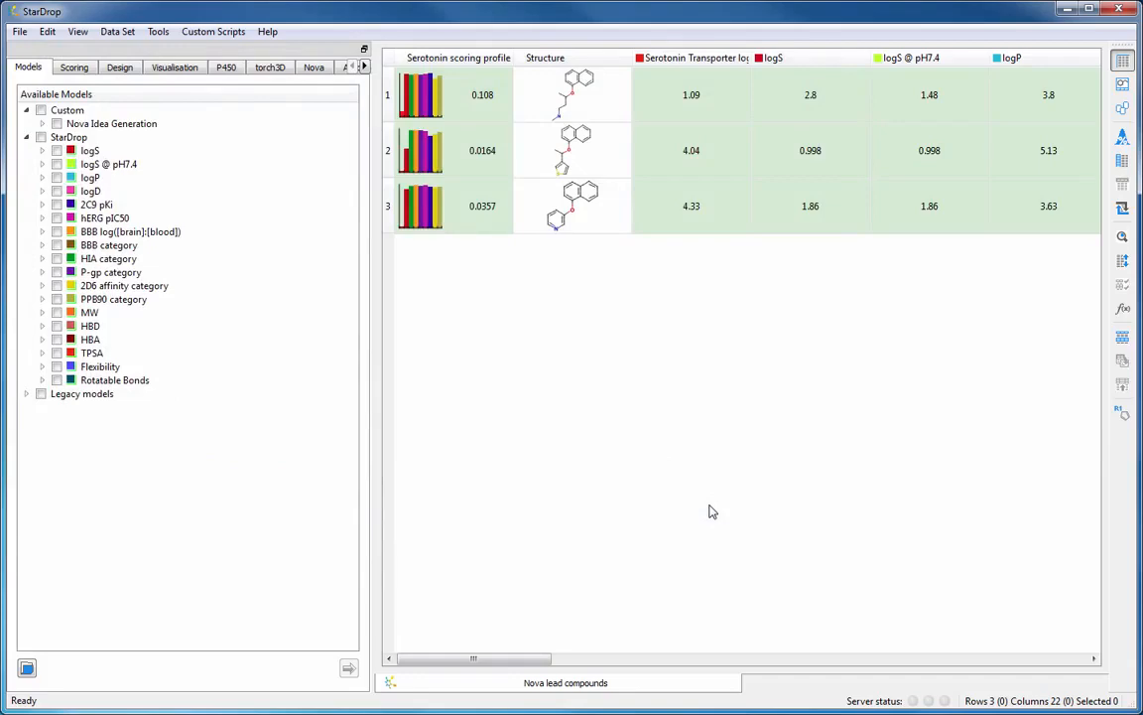
{"action": "left_click", "coordinate": [42, 123]}
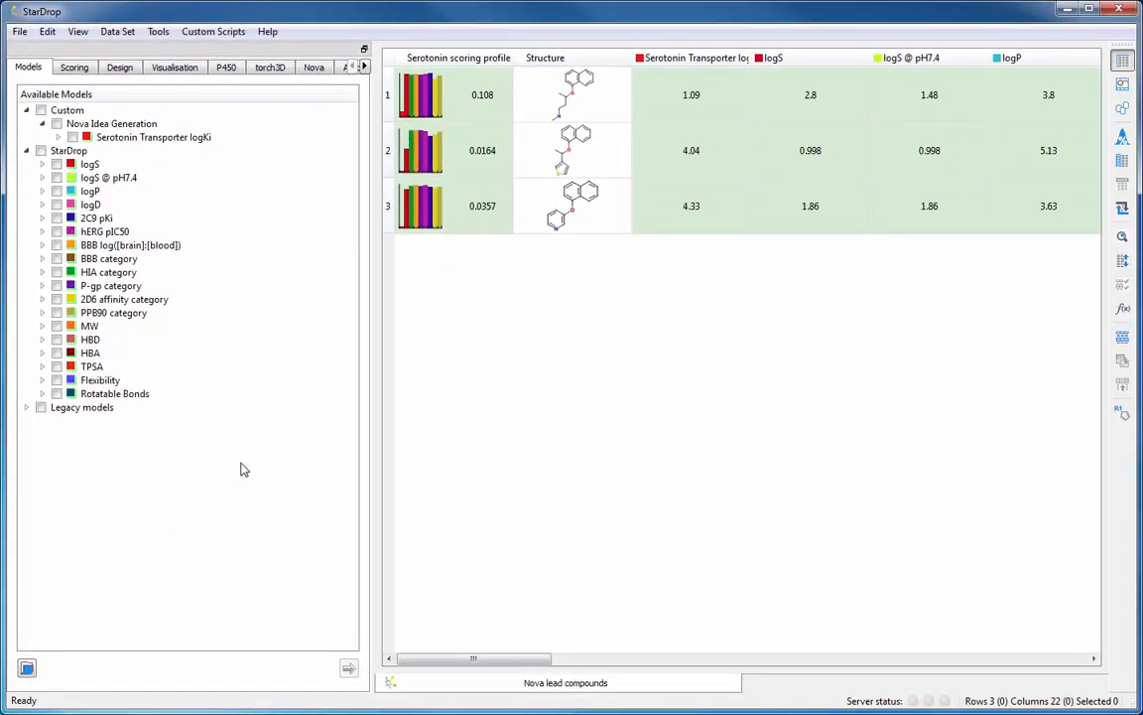
Select all three lead compounds and start a Nova Ideas Generation task for them
{"action": "left_click", "coordinate": [314, 67]}
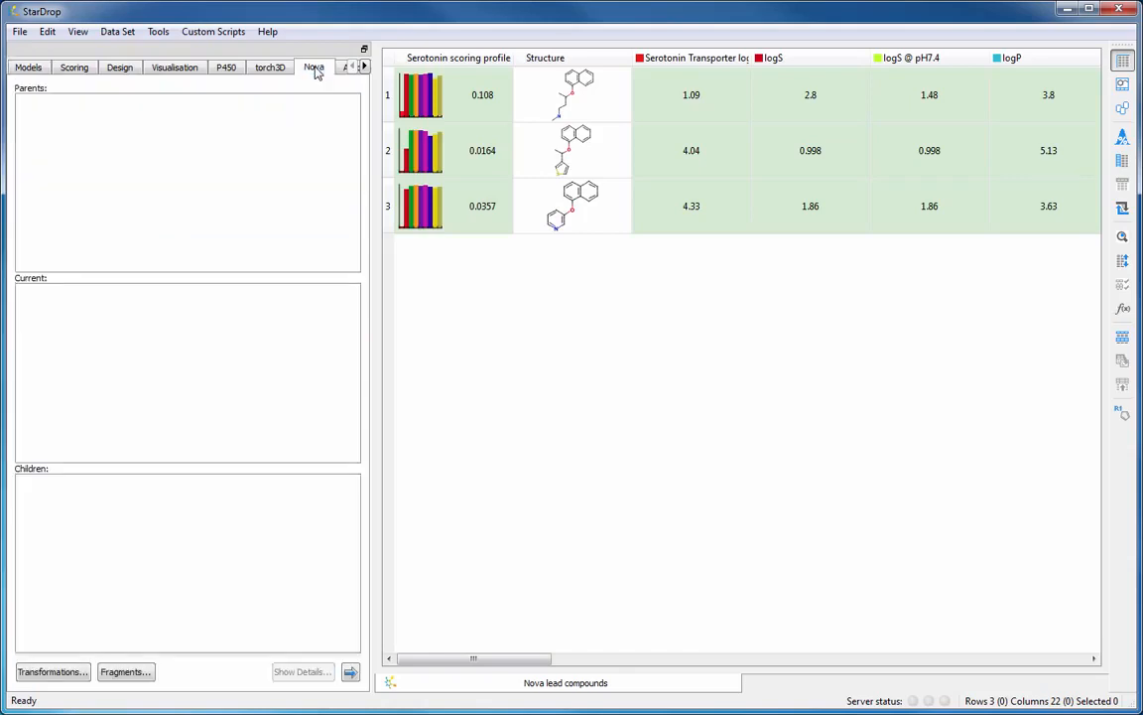
{"action": "left_click", "coordinate": [389, 62]}
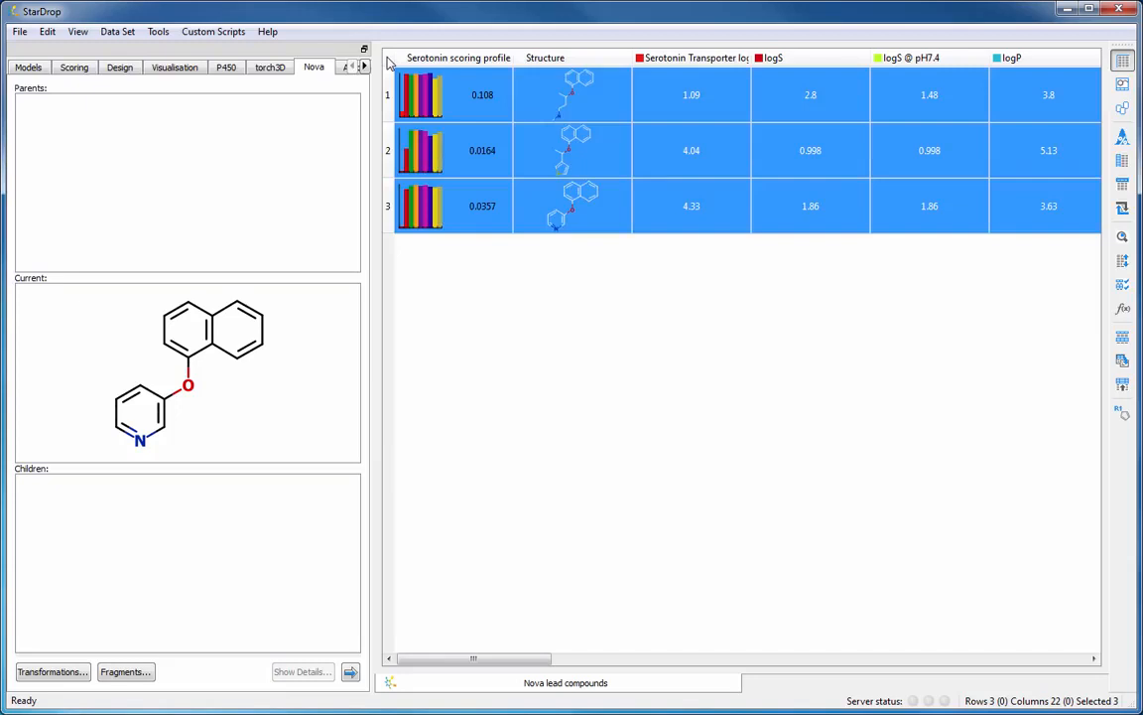
{"action": "left_click", "coordinate": [351, 673]}
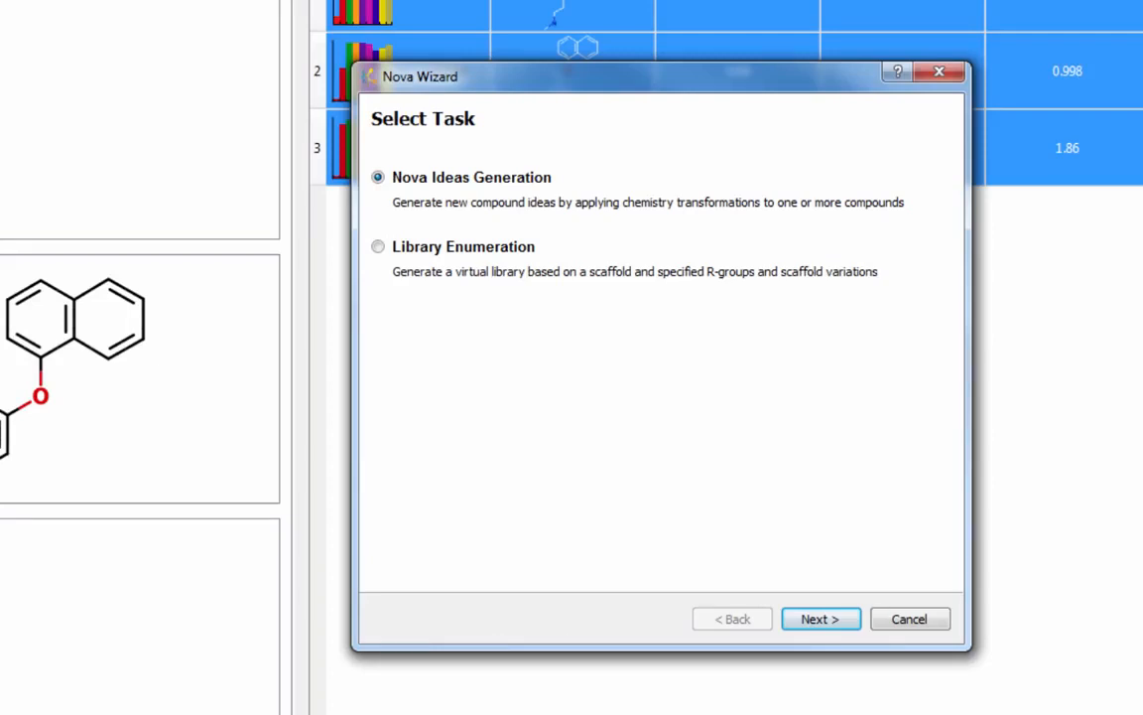
{"action": "left_click", "coordinate": [837, 621]}
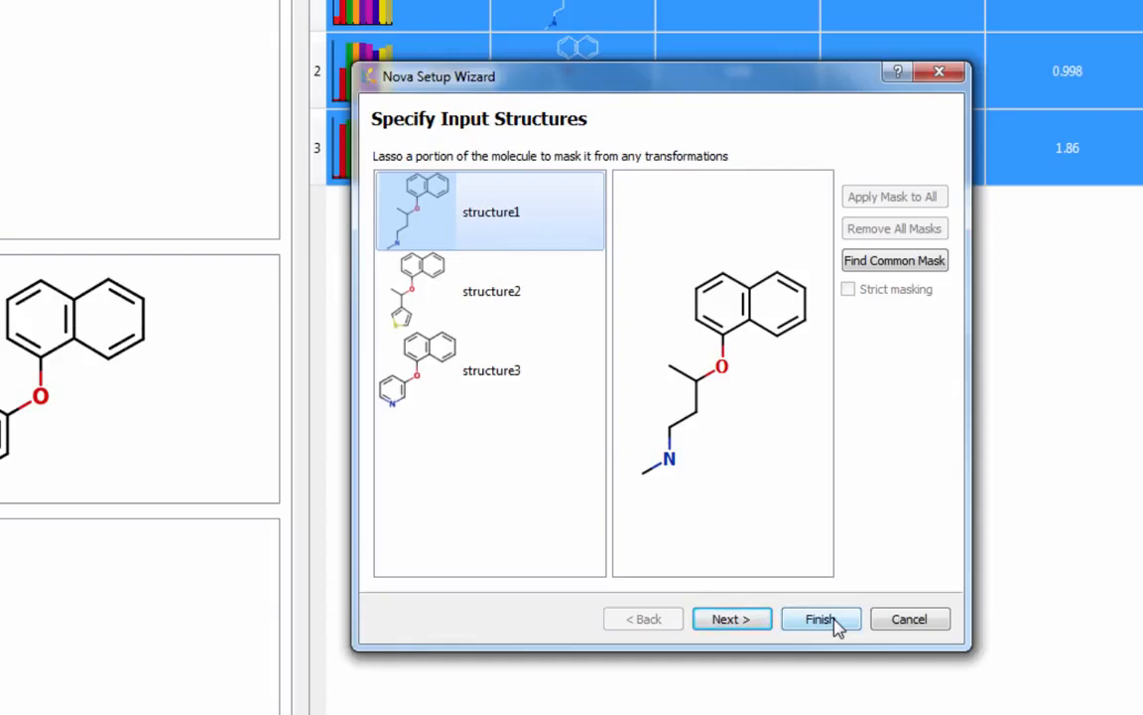
Mask the naphthalene ring and its attached oxygen from transformations in structure3 and structure2
{"action": "left_click", "coordinate": [516, 303]}
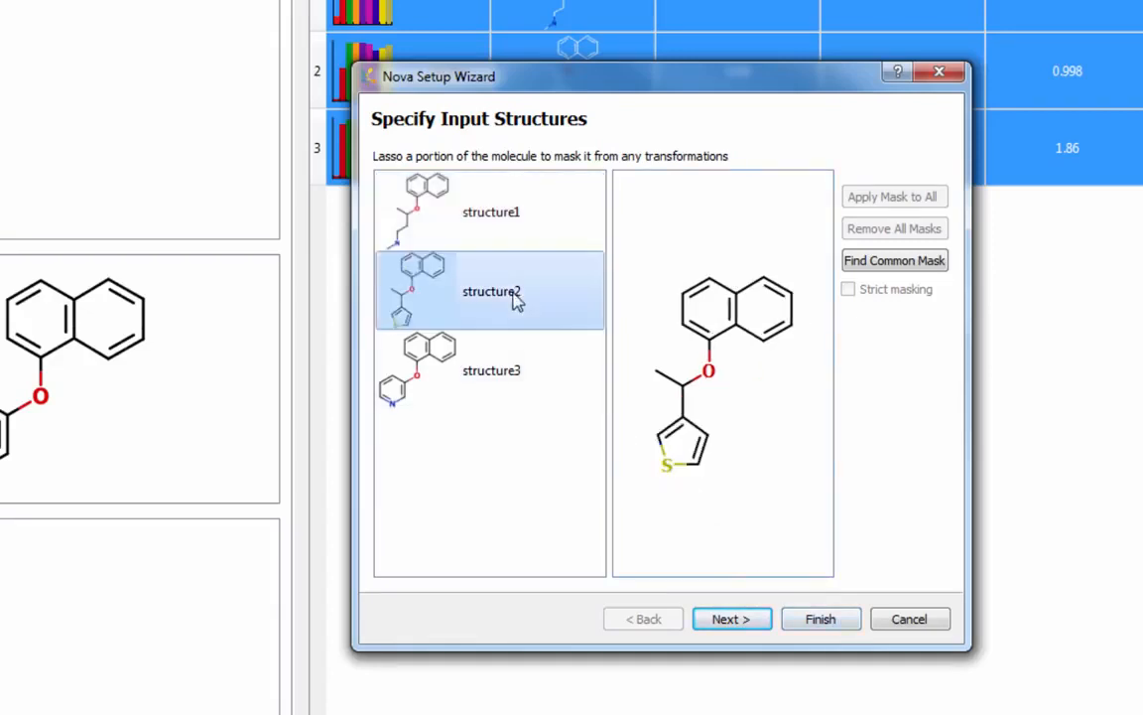
{"action": "left_click", "coordinate": [526, 370]}
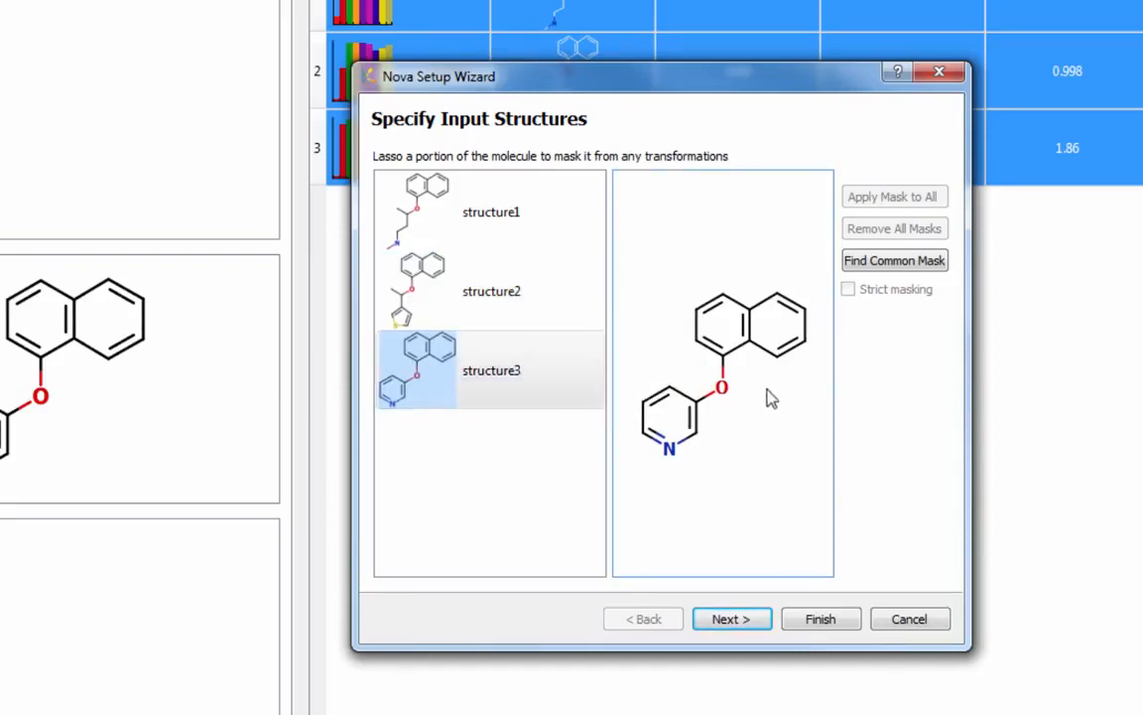
{"action": "mouse_move", "coordinate": [767, 395]}
{"action": "left_mouse_down"}
{"action": "mouse_move", "coordinate": [716, 406]}
{"action": "mouse_move", "coordinate": [658, 307]}
{"action": "mouse_move", "coordinate": [796, 295]}
{"action": "mouse_move", "coordinate": [832, 375]}
{"action": "mouse_move", "coordinate": [767, 396]}
{"action": "left_mouse_up"}
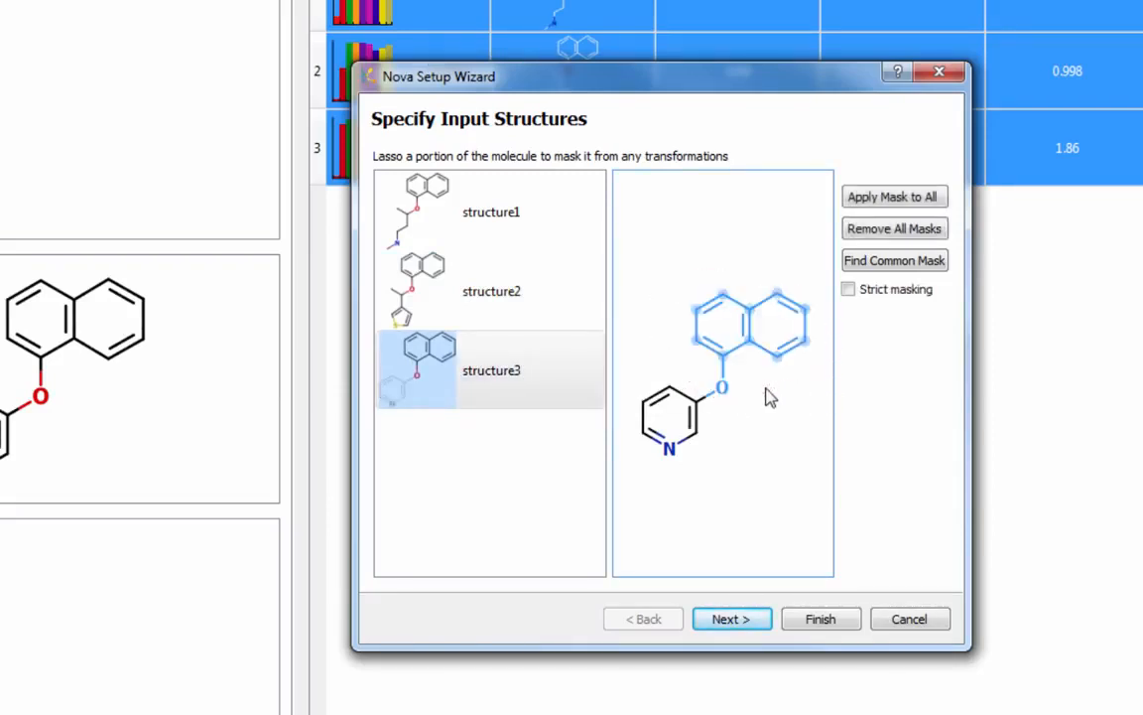
{"action": "left_click", "coordinate": [550, 309]}
{"action": "mouse_move", "coordinate": [706, 257]}
{"action": "left_mouse_down"}
{"action": "mouse_move", "coordinate": [656, 307]}
{"action": "mouse_move", "coordinate": [685, 352]}
{"action": "mouse_move", "coordinate": [778, 386]}
{"action": "mouse_move", "coordinate": [807, 322]}
{"action": "mouse_move", "coordinate": [733, 260]}
{"action": "mouse_move", "coordinate": [714, 268]}
{"action": "left_mouse_up"}
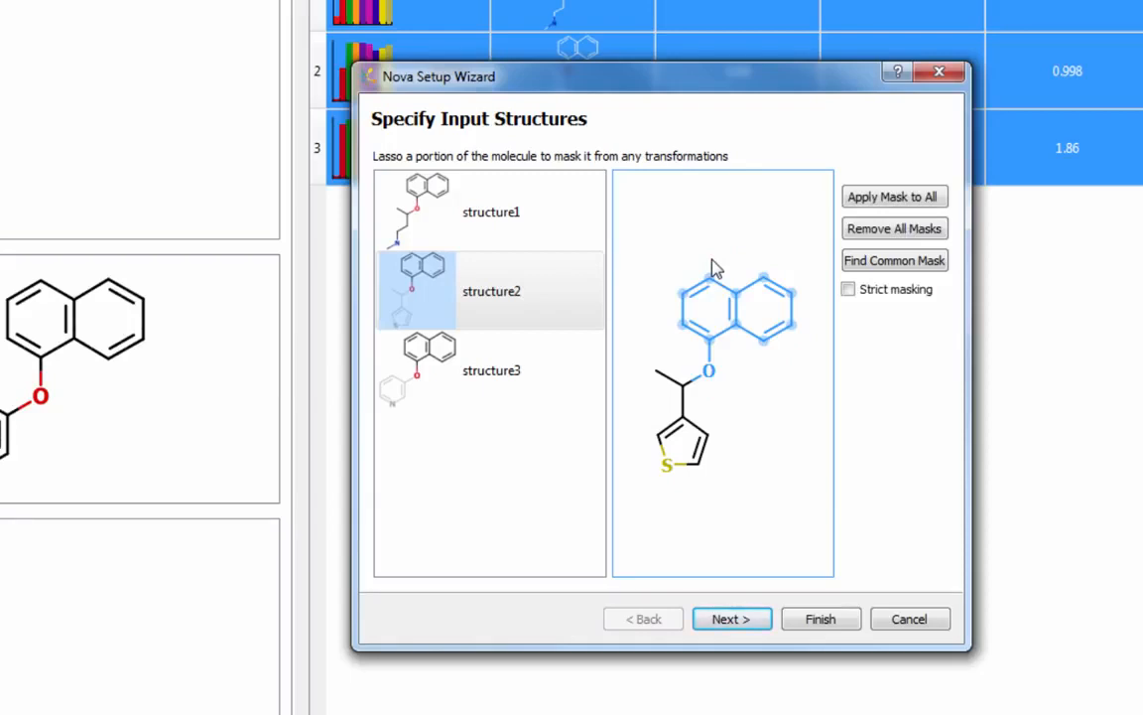
Find the common mask for all input structures, check it on each one and proceed to the transformations
{"action": "left_click", "coordinate": [879, 273]}
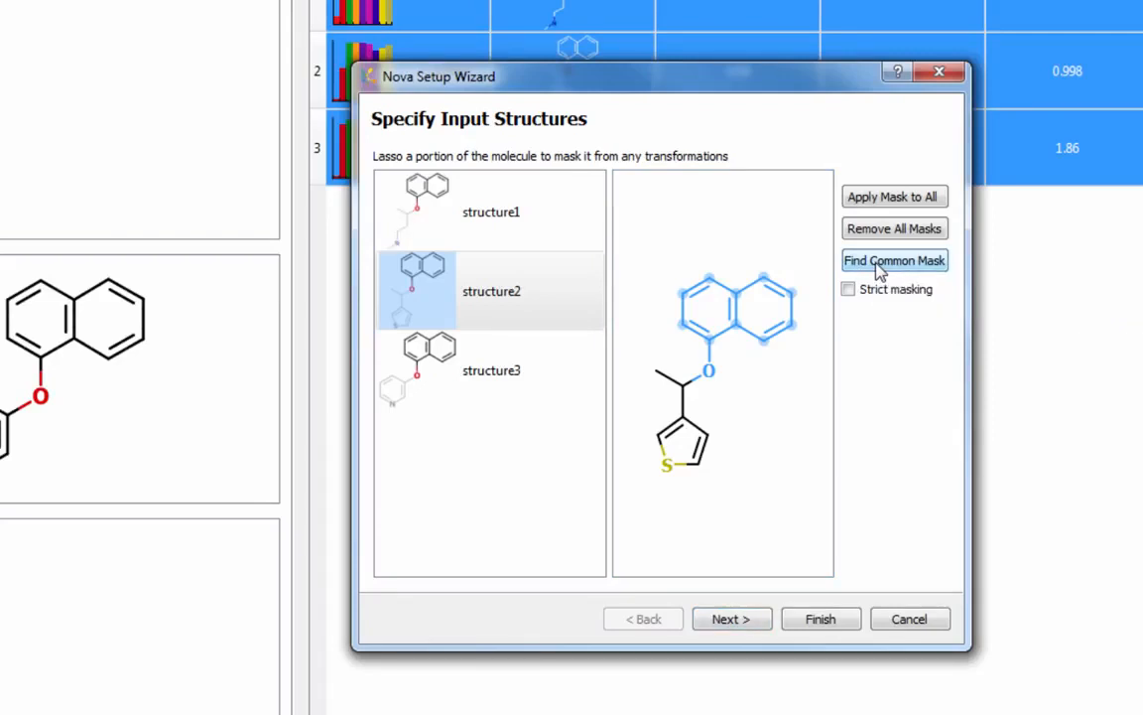
{"action": "left_click", "coordinate": [576, 223]}
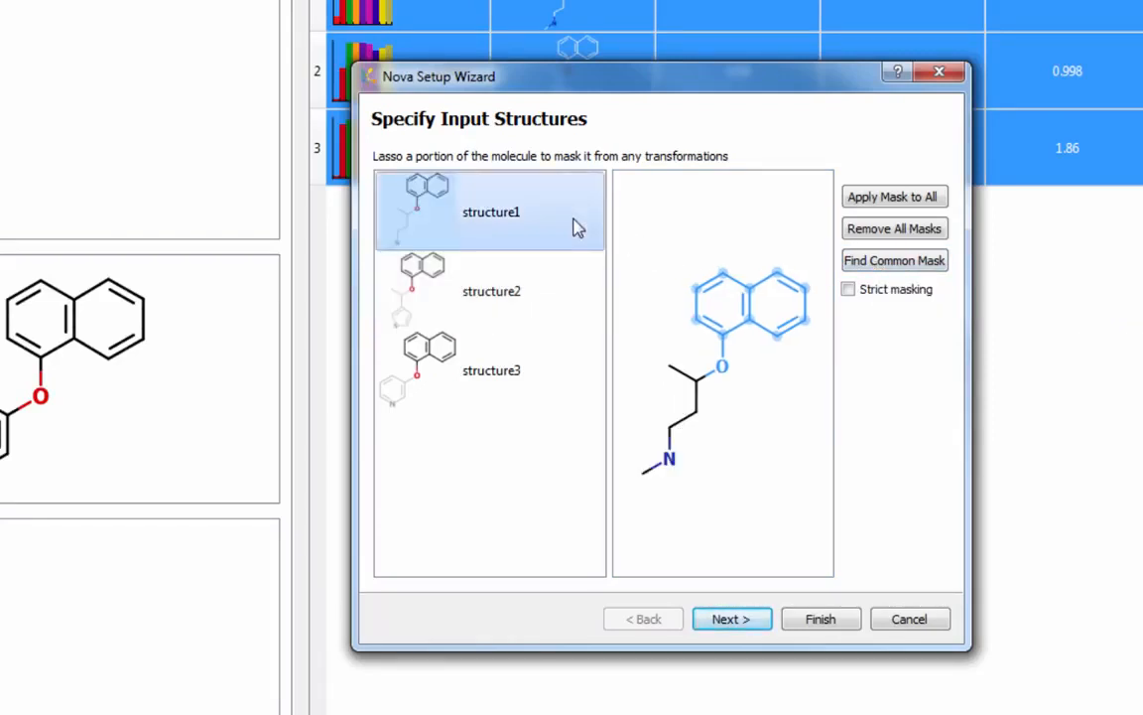
{"action": "left_click", "coordinate": [569, 294]}
{"action": "left_click", "coordinate": [572, 362]}
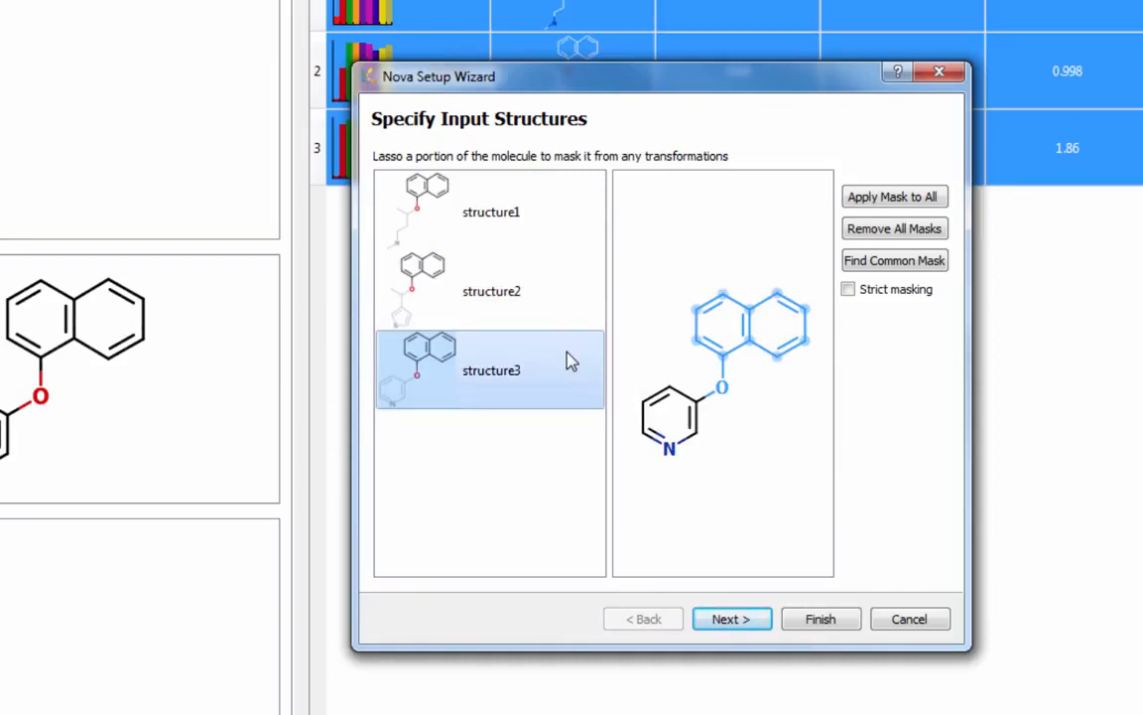
{"action": "left_click", "coordinate": [731, 619]}
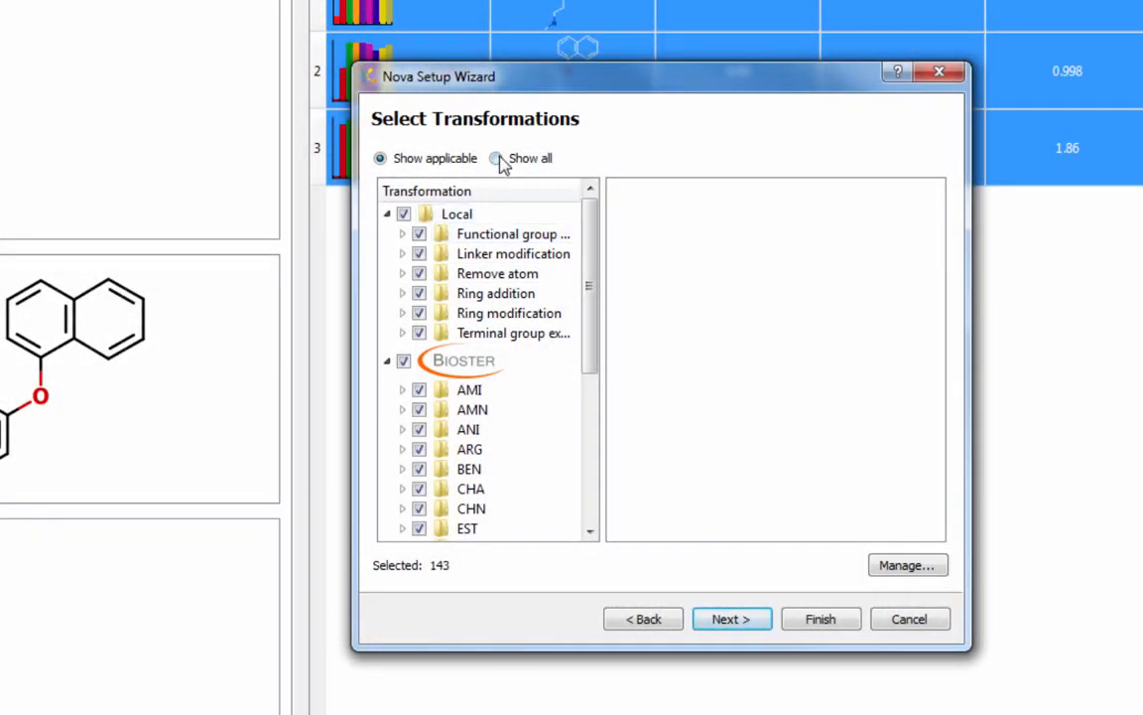
Show all transformations and preview the Bioster ACI entries Carboxylic acid to phosphonate and Benzoic acid to phenylphosphonic acid
{"action": "left_click", "coordinate": [496, 159]}
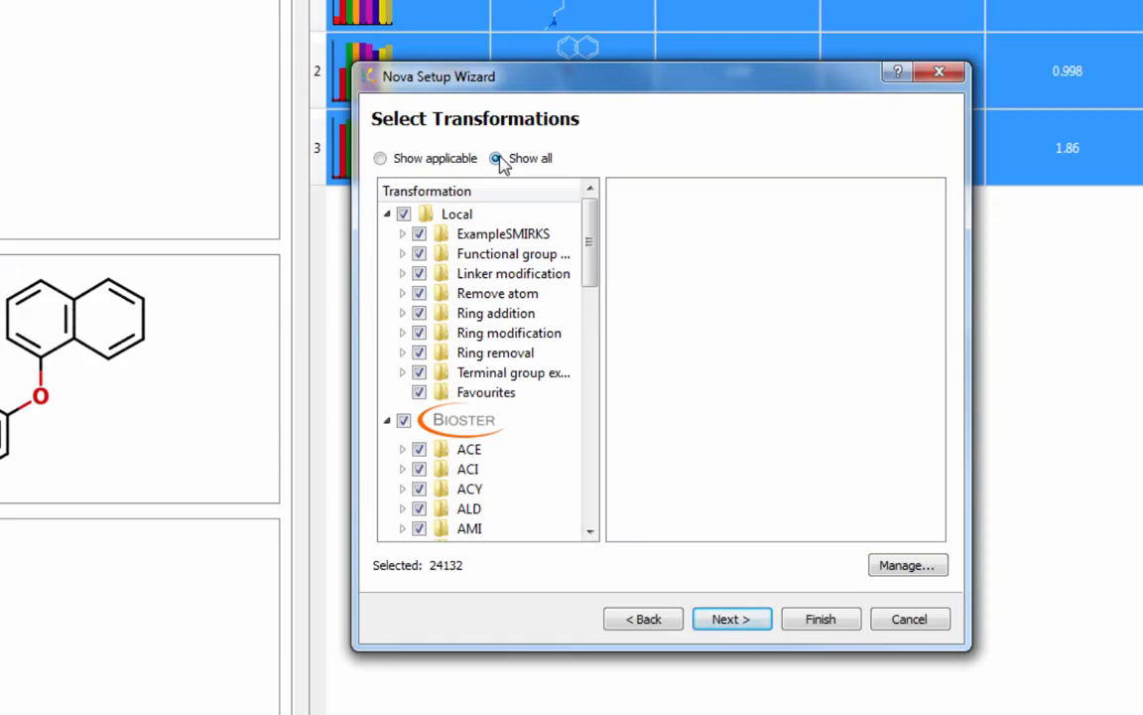
{"action": "left_click", "coordinate": [403, 468]}
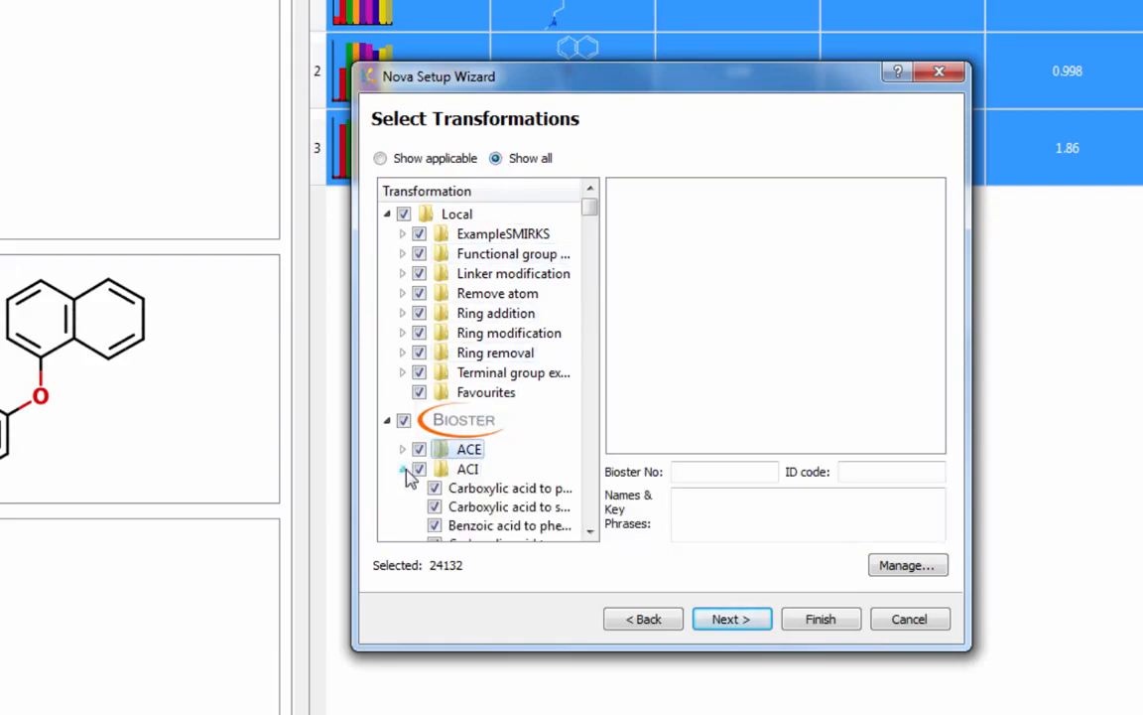
{"action": "left_click", "coordinate": [467, 490]}
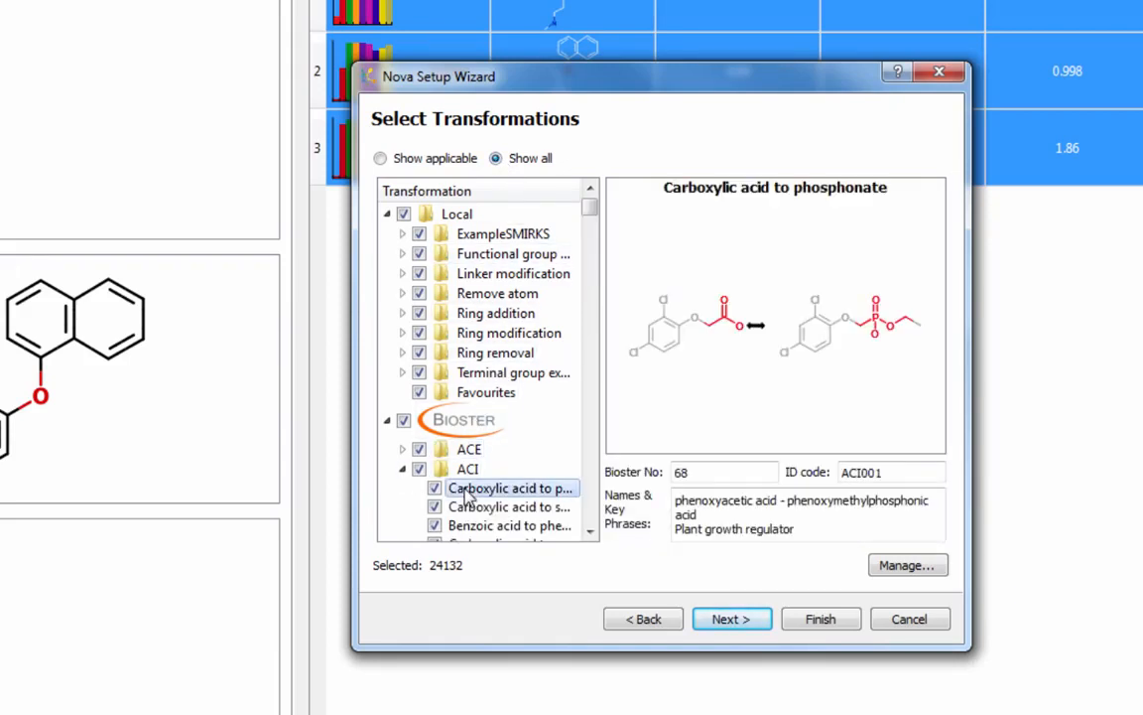
{"action": "left_click", "coordinate": [486, 528]}
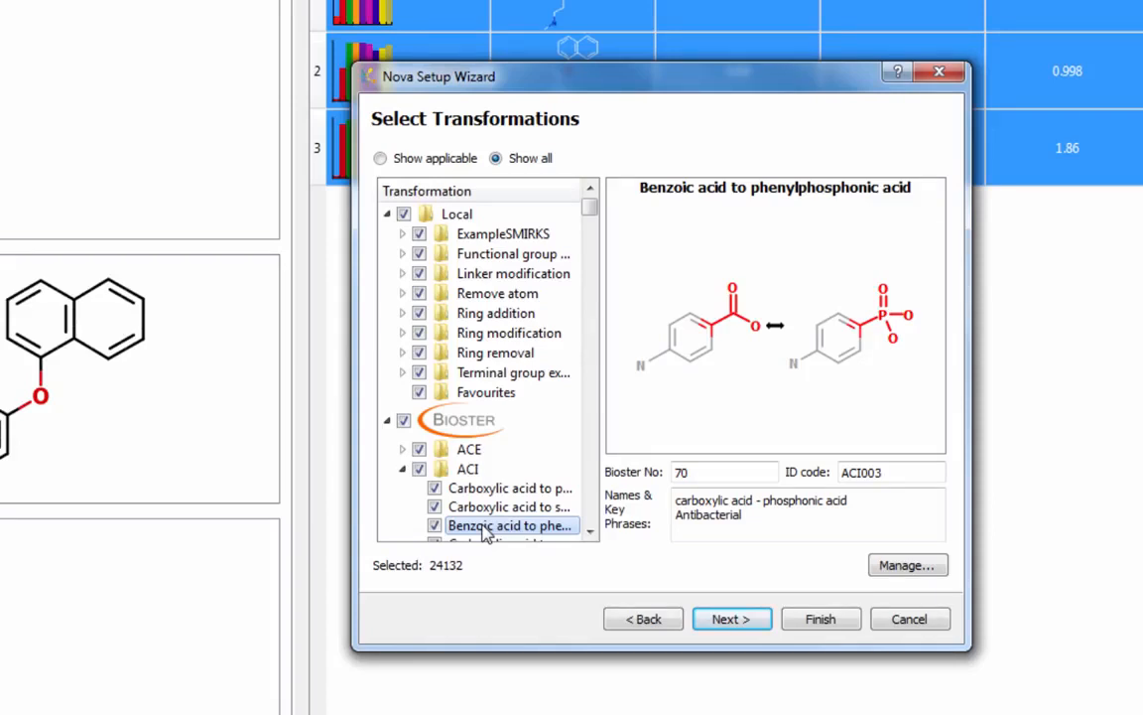
Exclude Bioster and the other Local groups, keeping only Ring addition, Ring modification and Ring removal as transformations
{"action": "left_click", "coordinate": [404, 420]}
{"action": "left_click", "coordinate": [419, 392]}
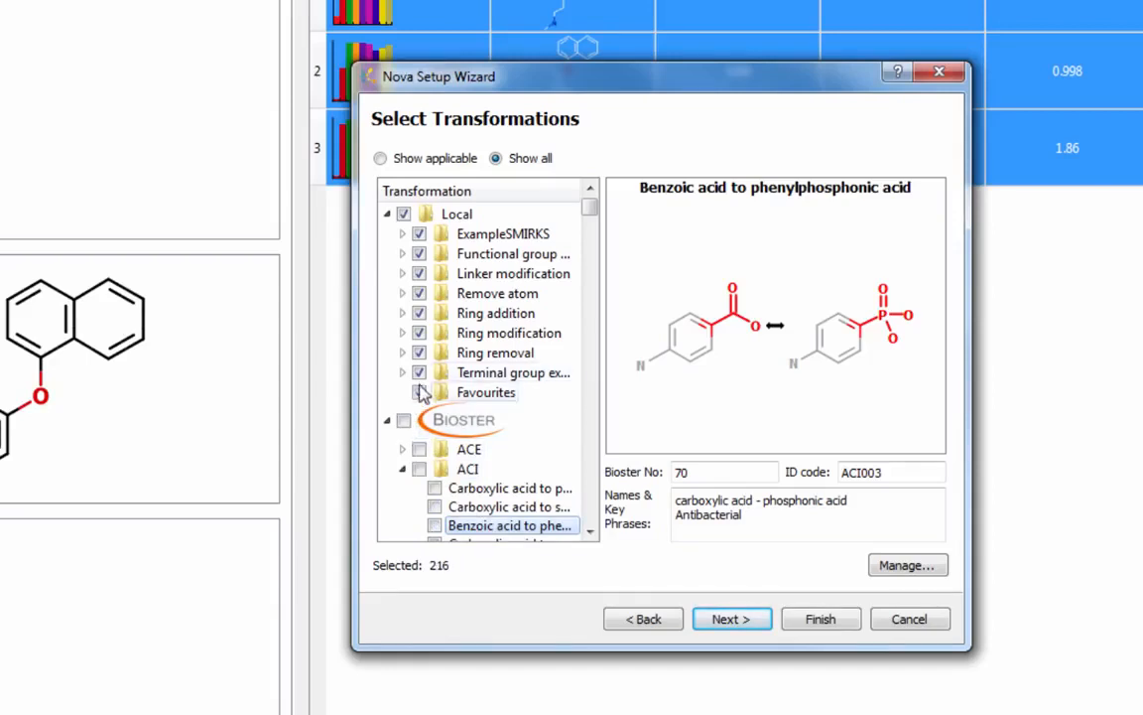
{"action": "left_click", "coordinate": [419, 372]}
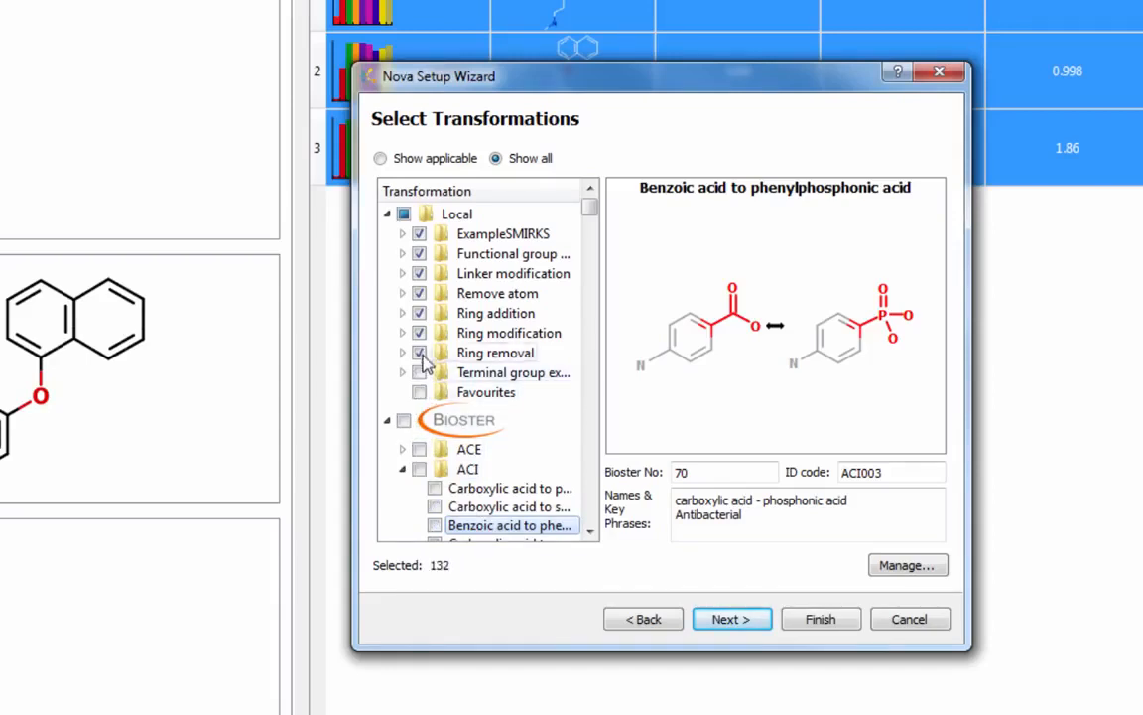
{"action": "left_click", "coordinate": [419, 292]}
{"action": "left_click", "coordinate": [419, 273]}
{"action": "left_click", "coordinate": [419, 255]}
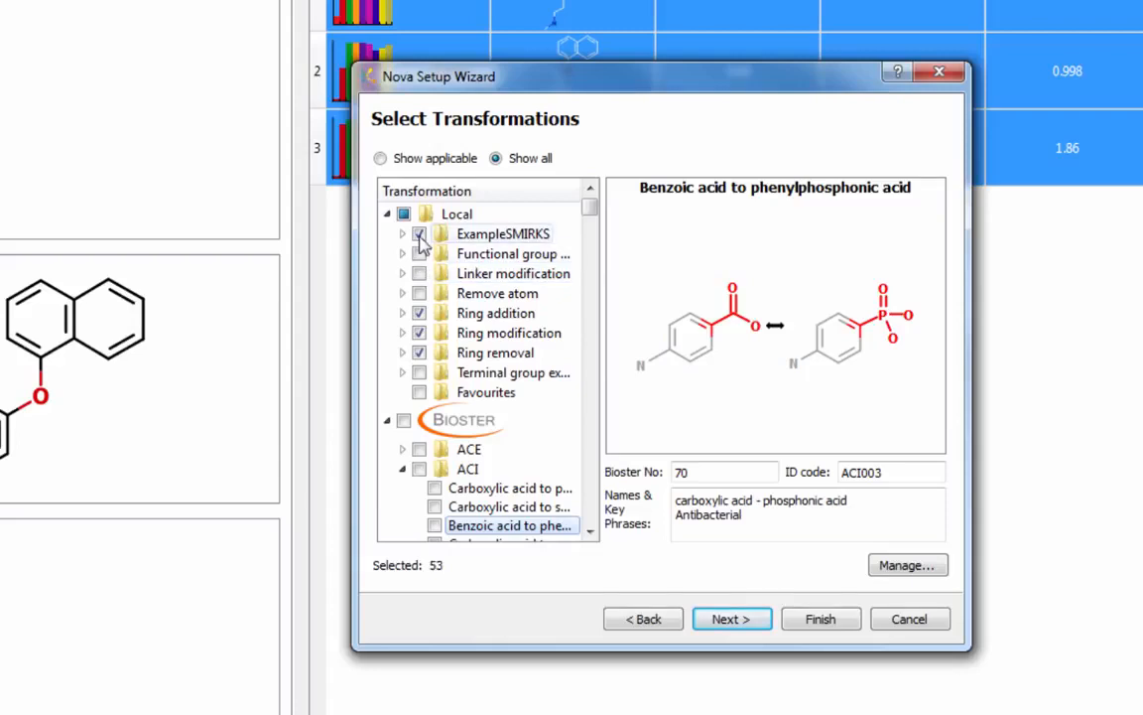
{"action": "left_click", "coordinate": [419, 233]}
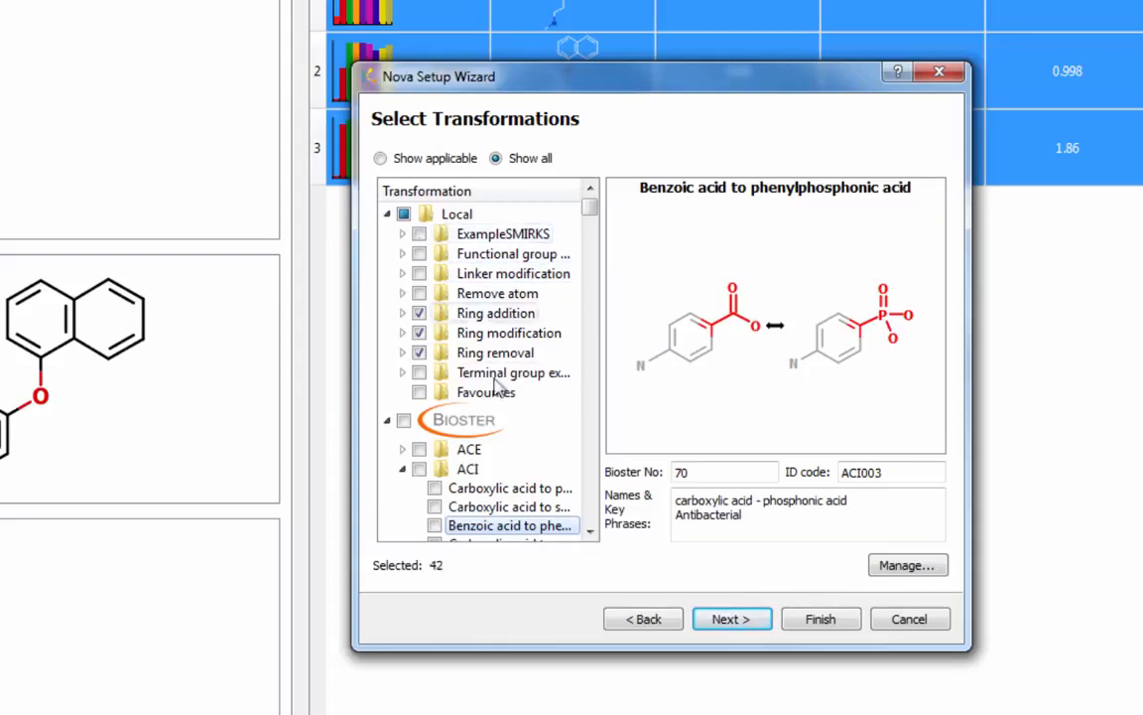
{"action": "left_click", "coordinate": [730, 619]}
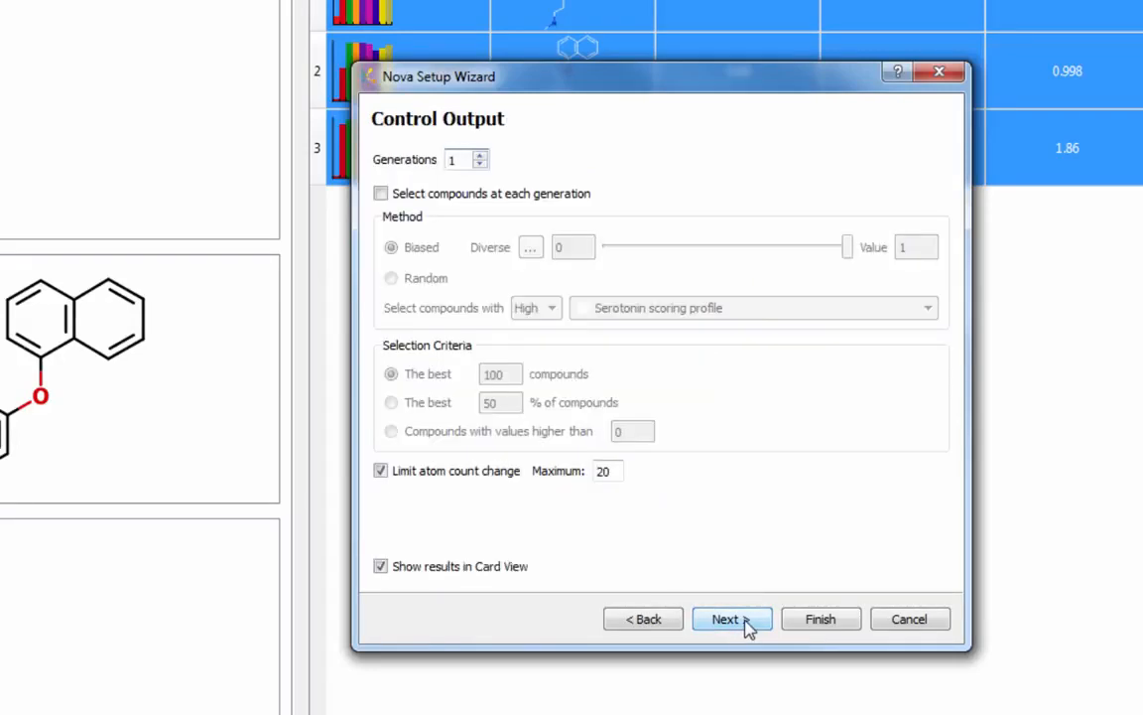
Set the output to 3 generations and select the best 15 compounds at each generation
{"action": "left_click", "coordinate": [480, 156]}
{"action": "left_click", "coordinate": [462, 161]}
{"action": "left_click", "coordinate": [381, 195]}
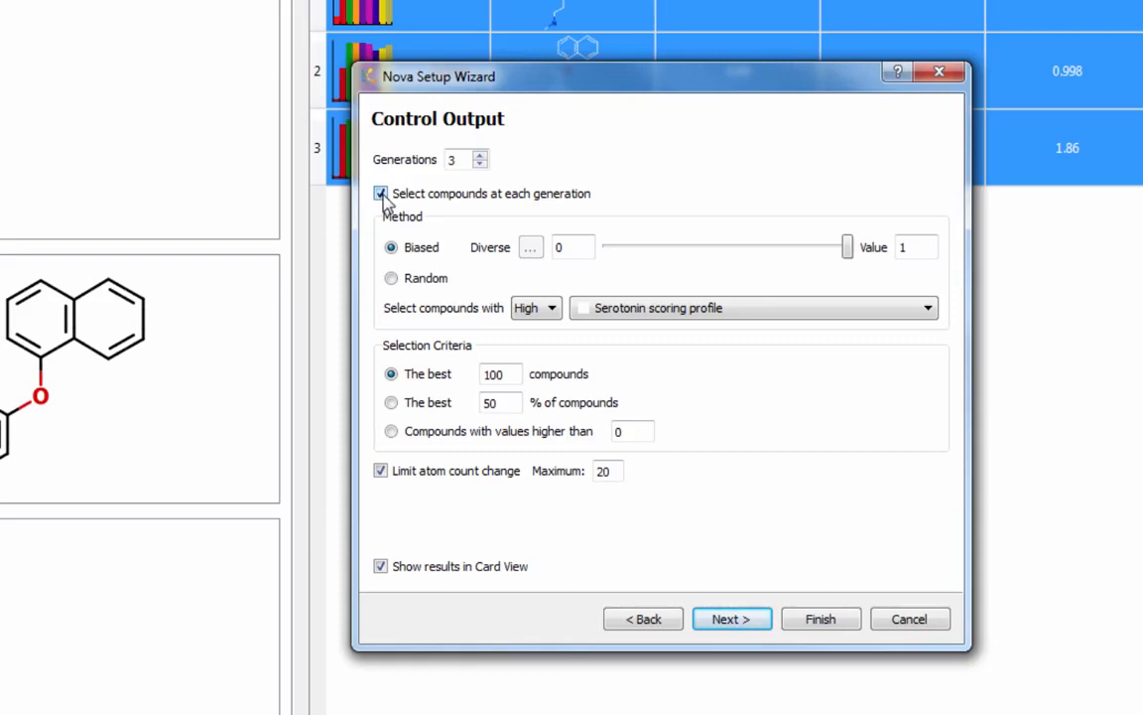
{"action": "left_click", "coordinate": [510, 376]}
{"action": "key", "text": "BackSpace"}
{"action": "key", "text": "BackSpace"}
{"action": "key", "text": "BackSpace"}
{"action": "type", "text": "15"}
{"action": "left_click", "coordinate": [746, 621]}
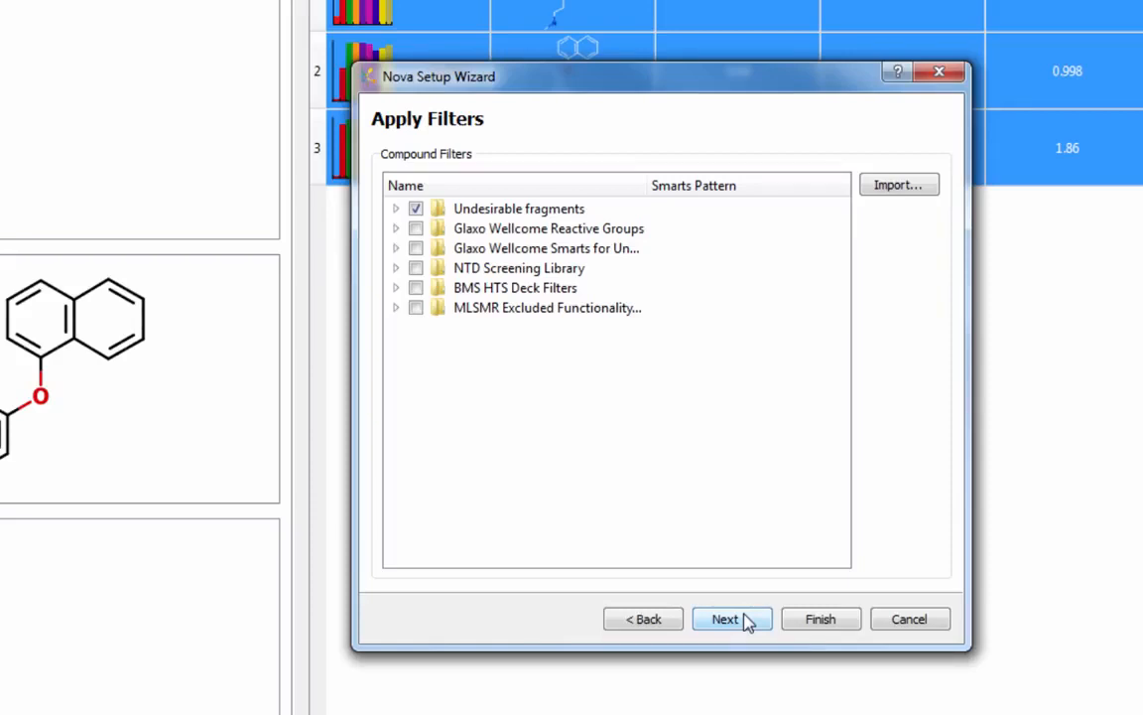
Accept the Undesirable fragments filter, name the new data set Serotonin Example and run the idea generation
{"action": "left_click", "coordinate": [726, 618]}
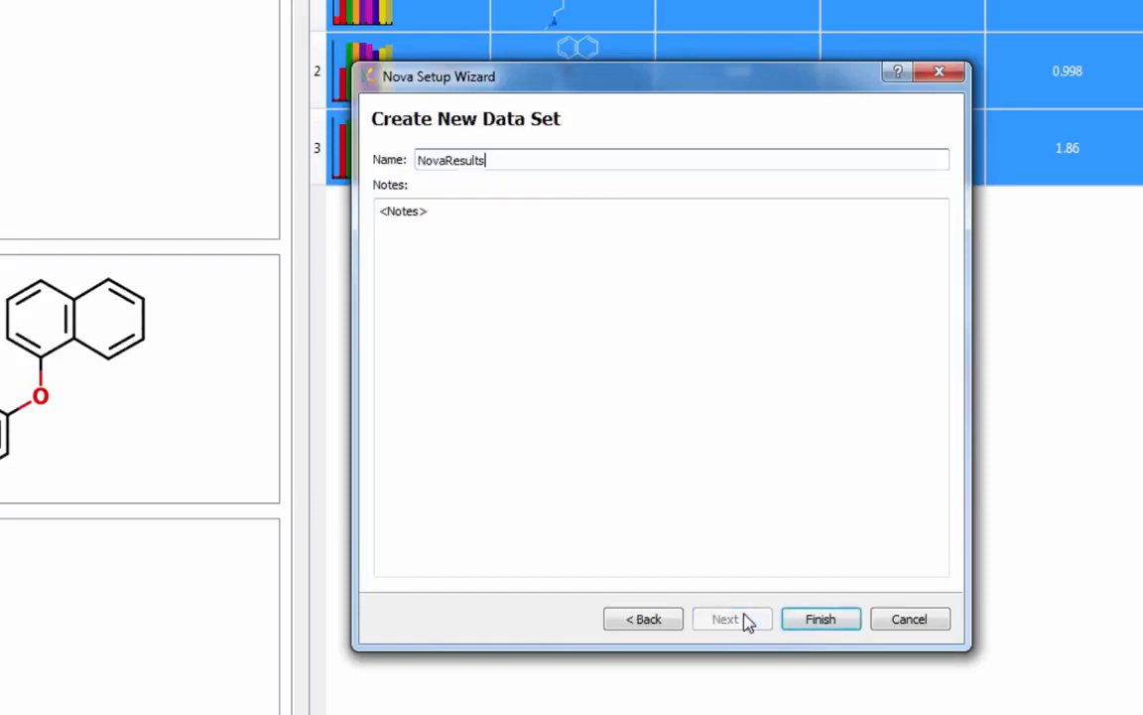
{"action": "key", "text": "BackSpace"}
{"action": "key", "text": "BackSpace"}
{"action": "key", "text": "BackSpace"}
{"action": "key", "text": "BackSpace"}
{"action": "key", "text": "BackSpace"}
{"action": "key", "text": "BackSpace"}
{"action": "key", "text": "BackSpace"}
{"action": "key", "text": "BackSpace"}
{"action": "key", "text": "BackSpace"}
{"action": "key", "text": "BackSpace"}
{"action": "key", "text": "BackSpace"}
{"action": "type", "text": "Serotonin Example"}
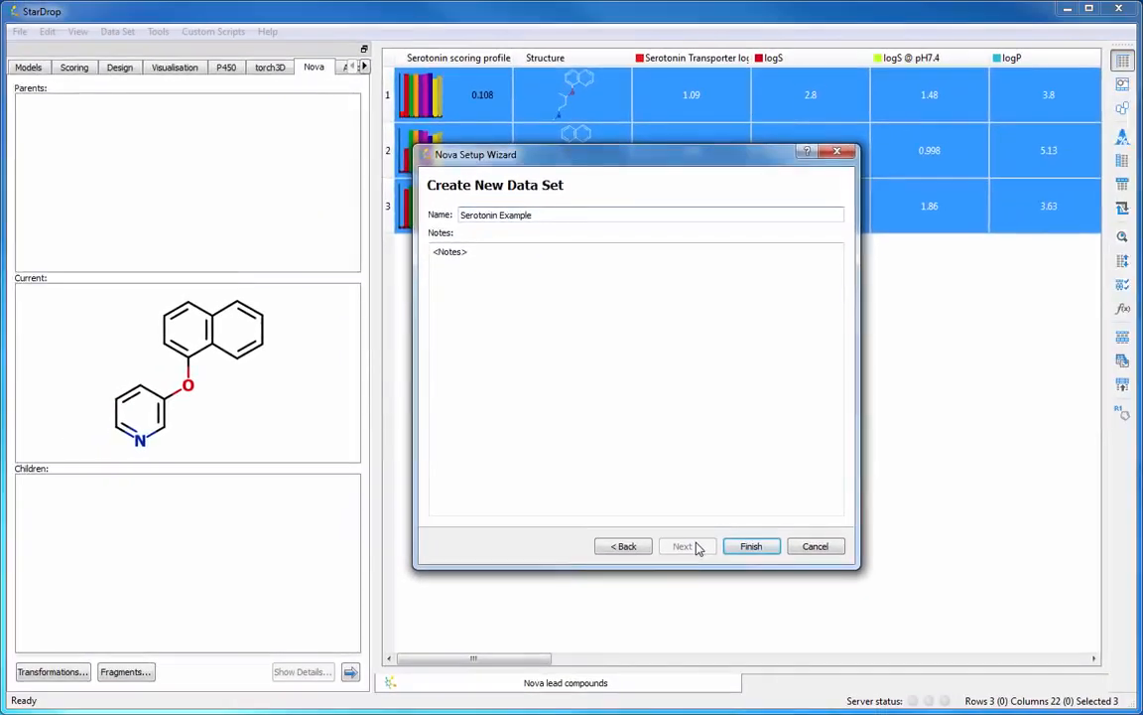
{"action": "left_click", "coordinate": [747, 546]}
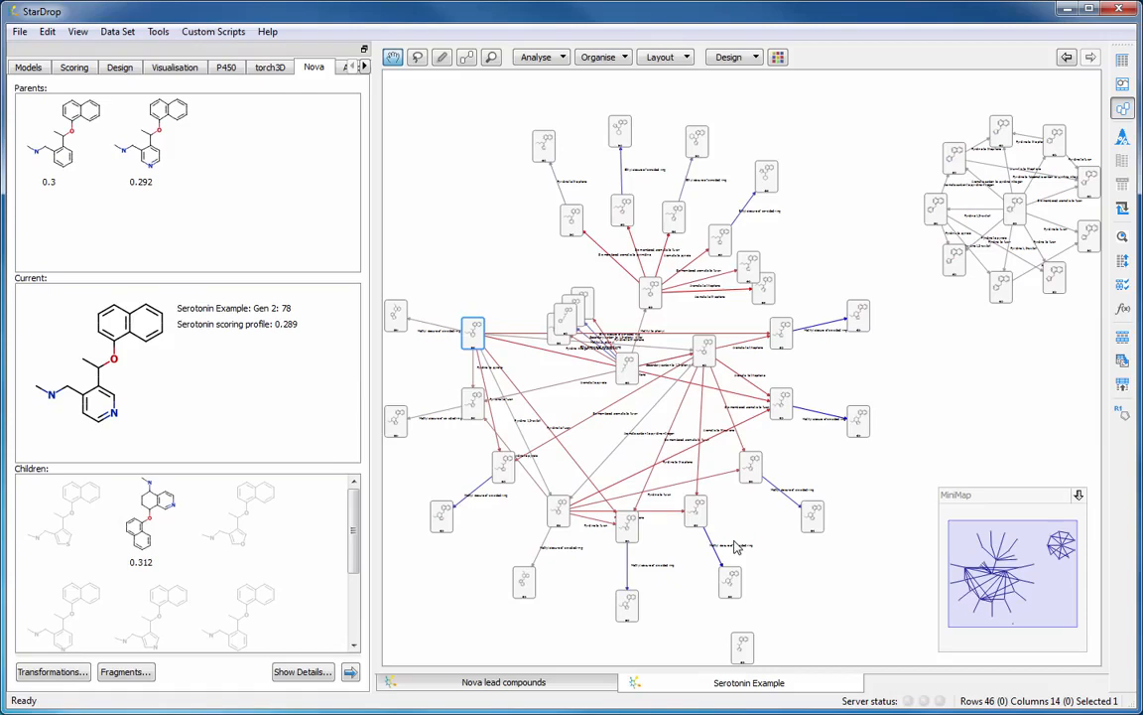
Colour the compound cards in the Serotonin Example network by Generation
{"action": "scroll", "coordinate": [915, 376], "scroll_direction": "down", "scroll_amount": 1}
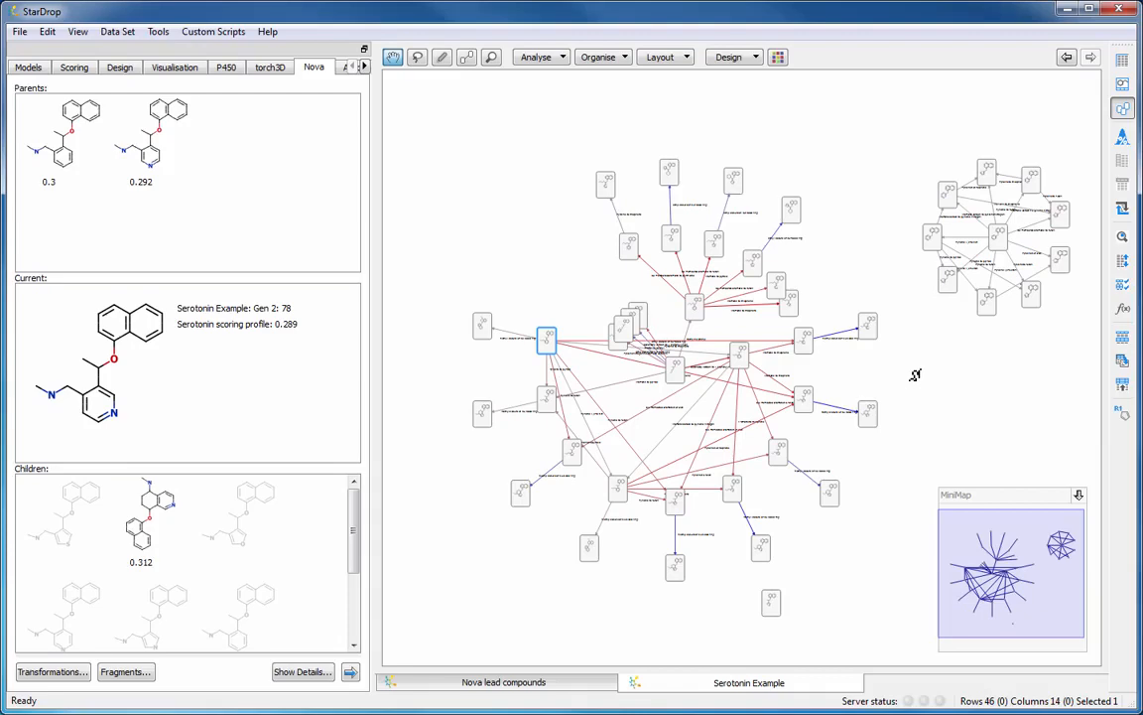
{"action": "left_click", "coordinate": [777, 56]}
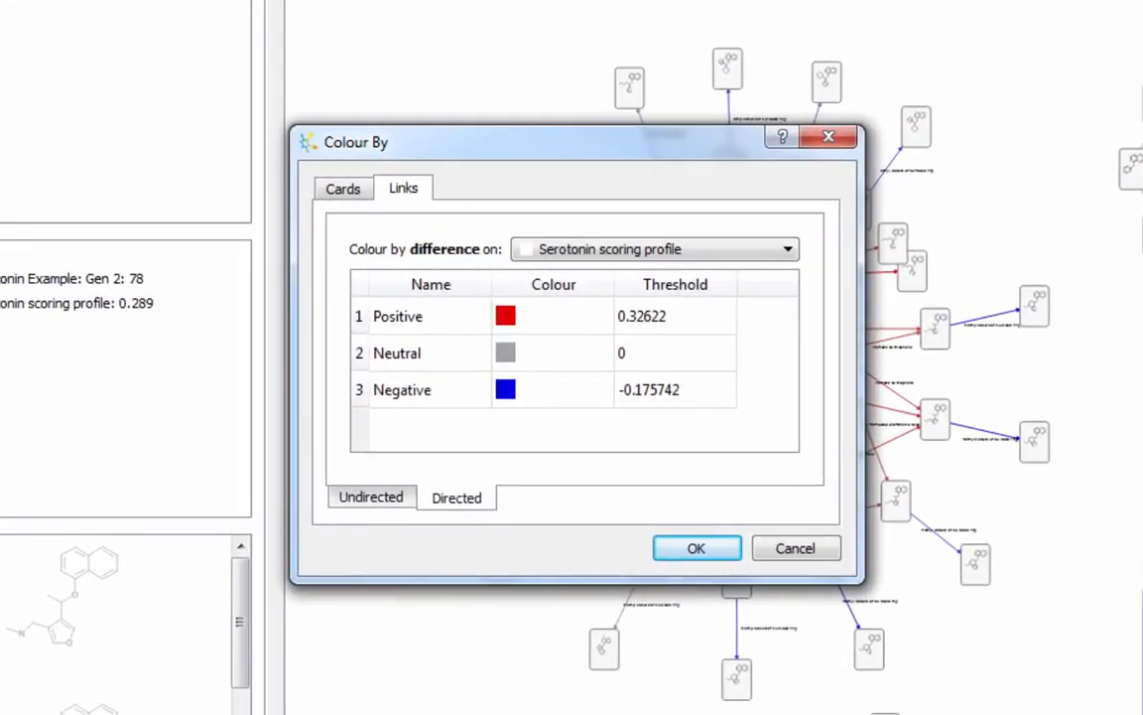
{"action": "left_click", "coordinate": [392, 225]}
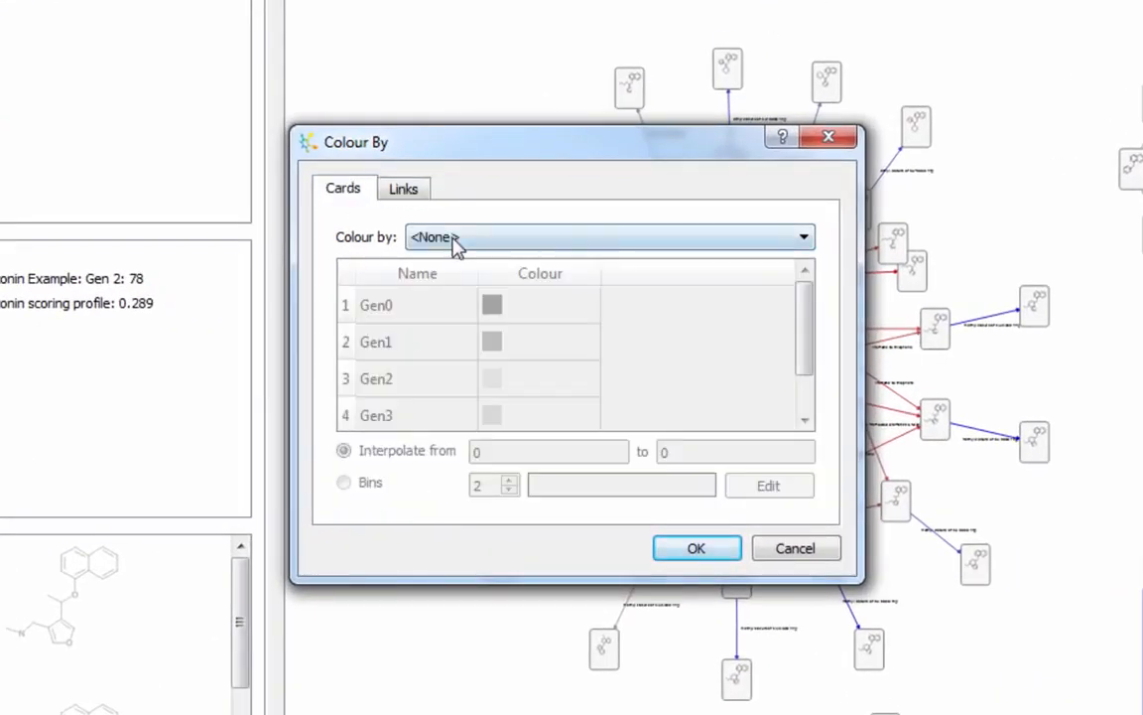
{"action": "left_click", "coordinate": [455, 241]}
{"action": "left_click", "coordinate": [466, 275]}
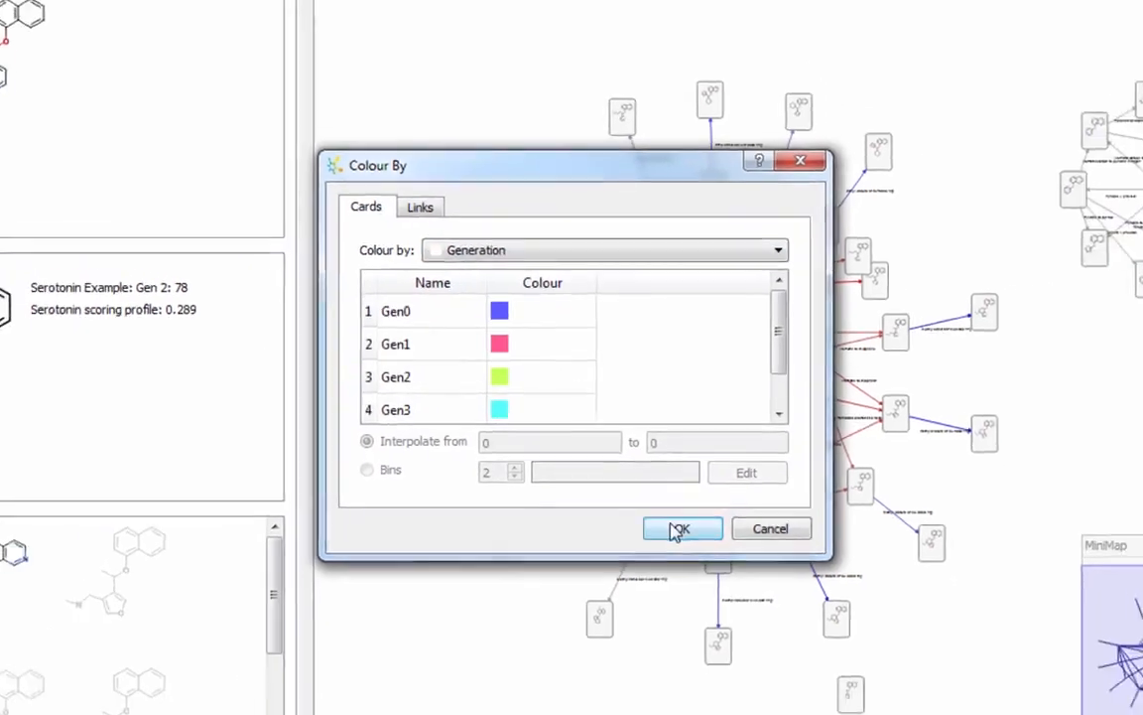
{"action": "left_click", "coordinate": [696, 548]}
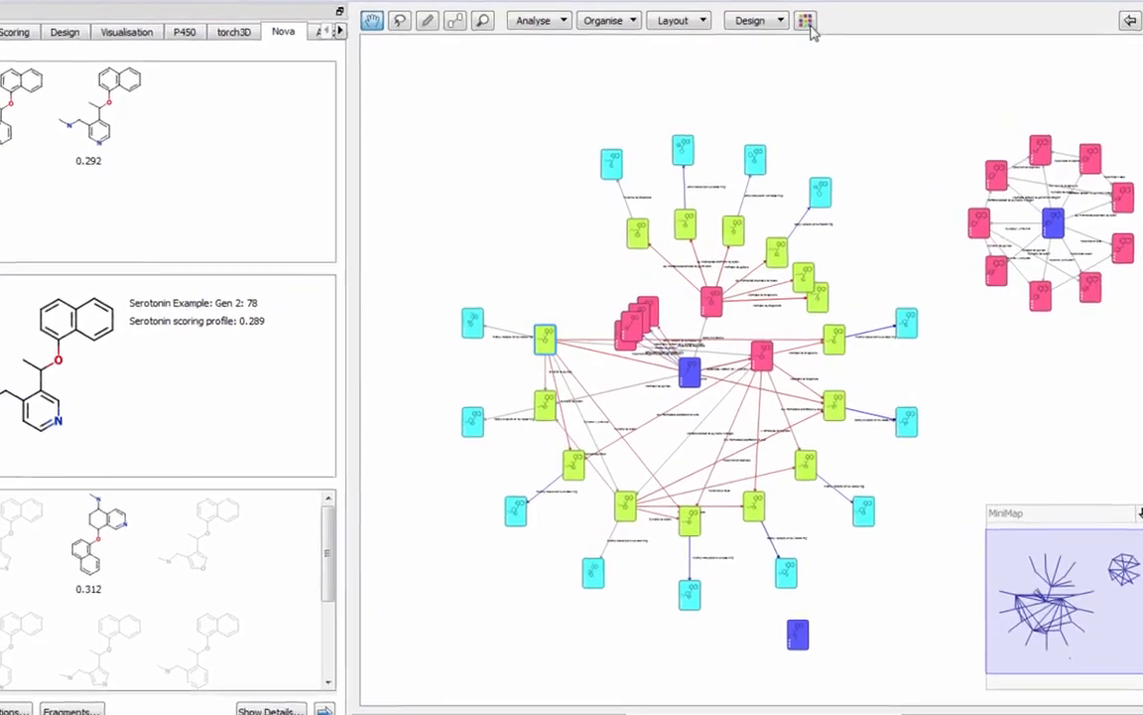
Colour the compound cards by the Serotonin scoring profile
{"action": "left_click", "coordinate": [777, 57]}
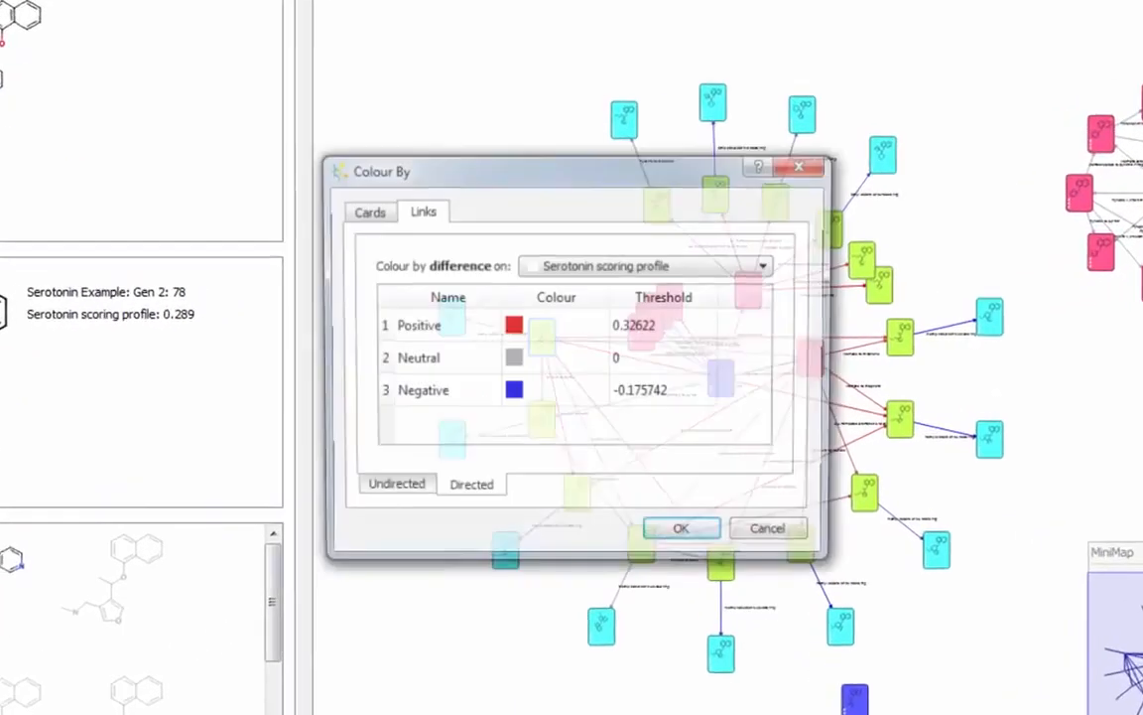
{"action": "left_click", "coordinate": [370, 212]}
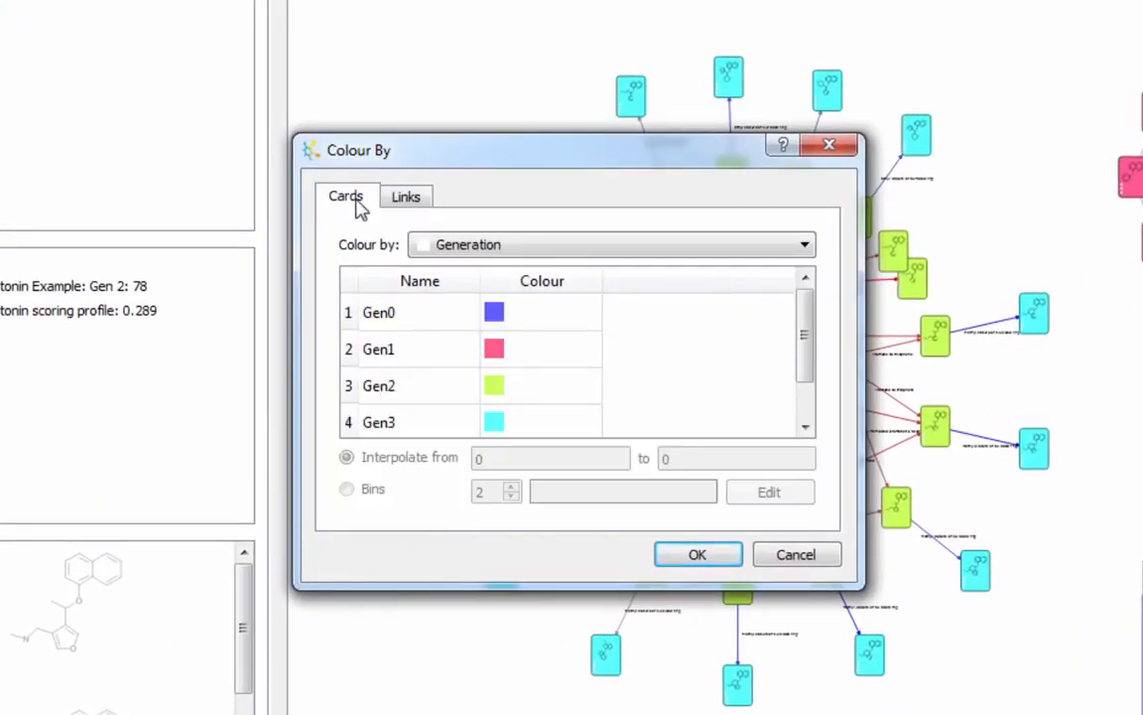
{"action": "left_click", "coordinate": [451, 247]}
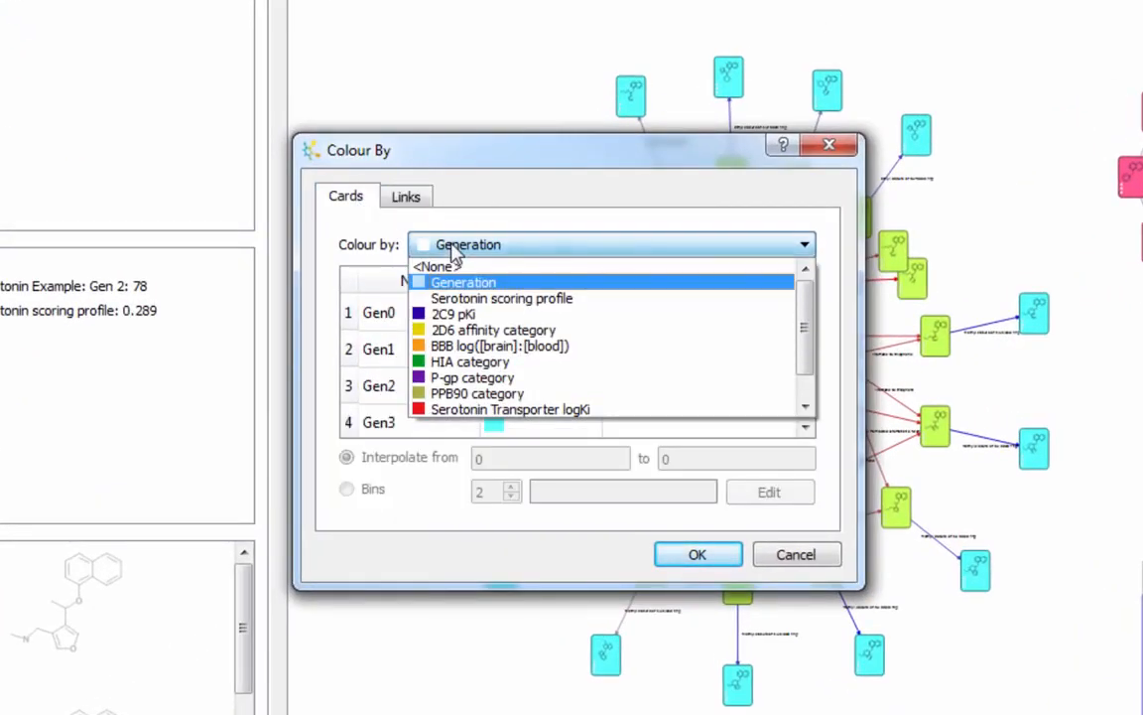
{"action": "left_click", "coordinate": [487, 298]}
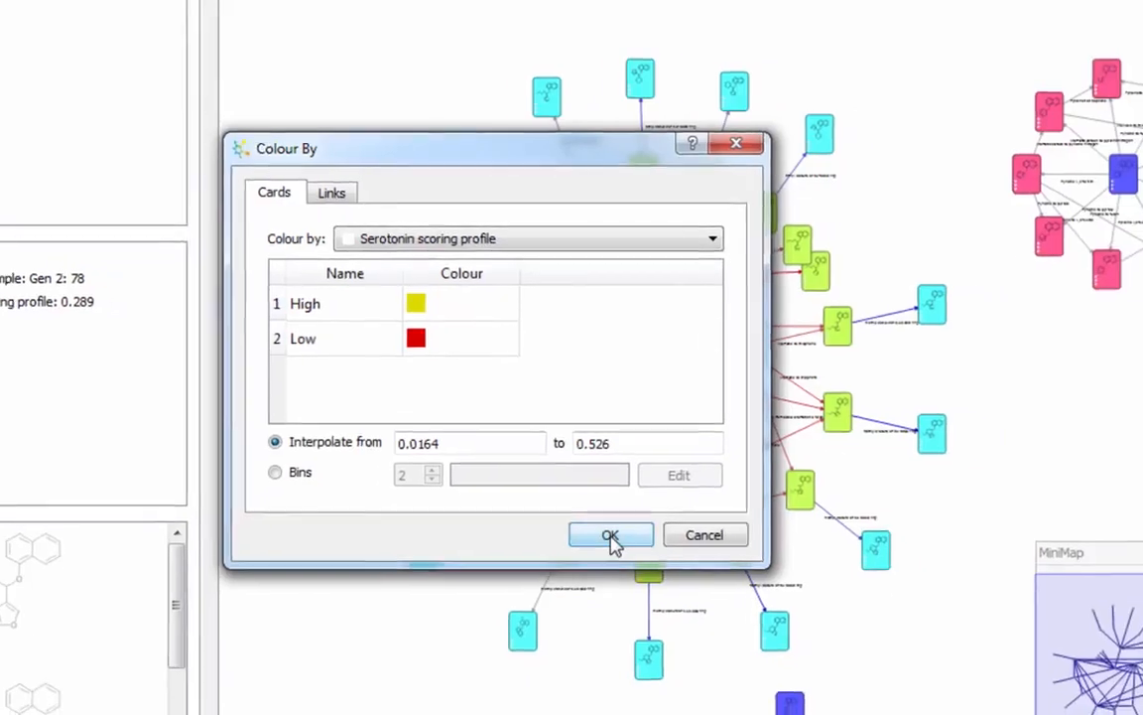
{"action": "left_click", "coordinate": [692, 551]}
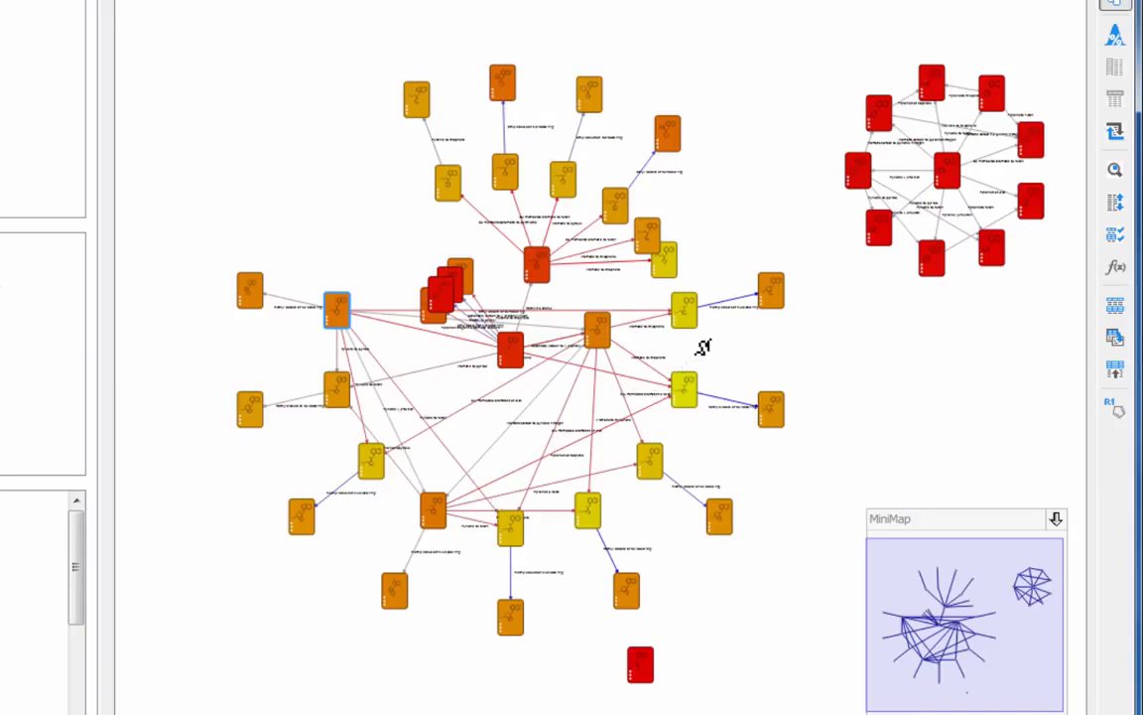
Inspect the parents and children of the orange Gen1 card that links to the yellow thiophene compounds
{"action": "scroll", "coordinate": [705, 346], "scroll_direction": "up", "scroll_amount": 3}
{"action": "scroll", "coordinate": [705, 347], "scroll_direction": "up", "scroll_amount": 5}
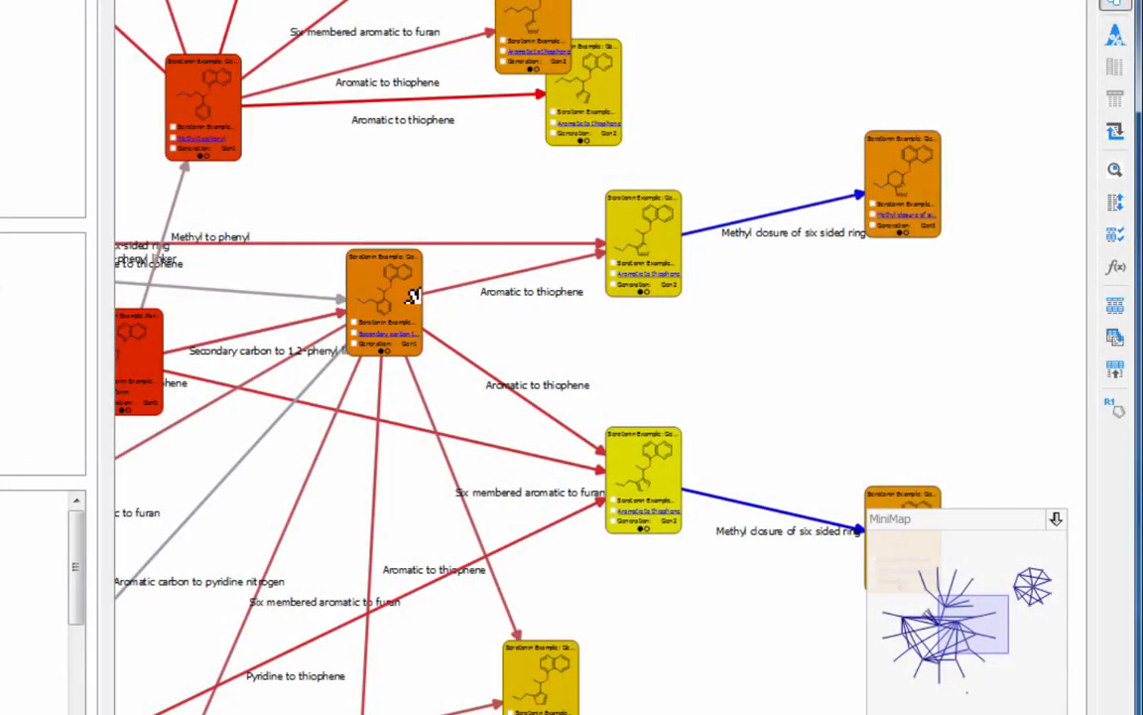
{"action": "left_click", "coordinate": [417, 306]}
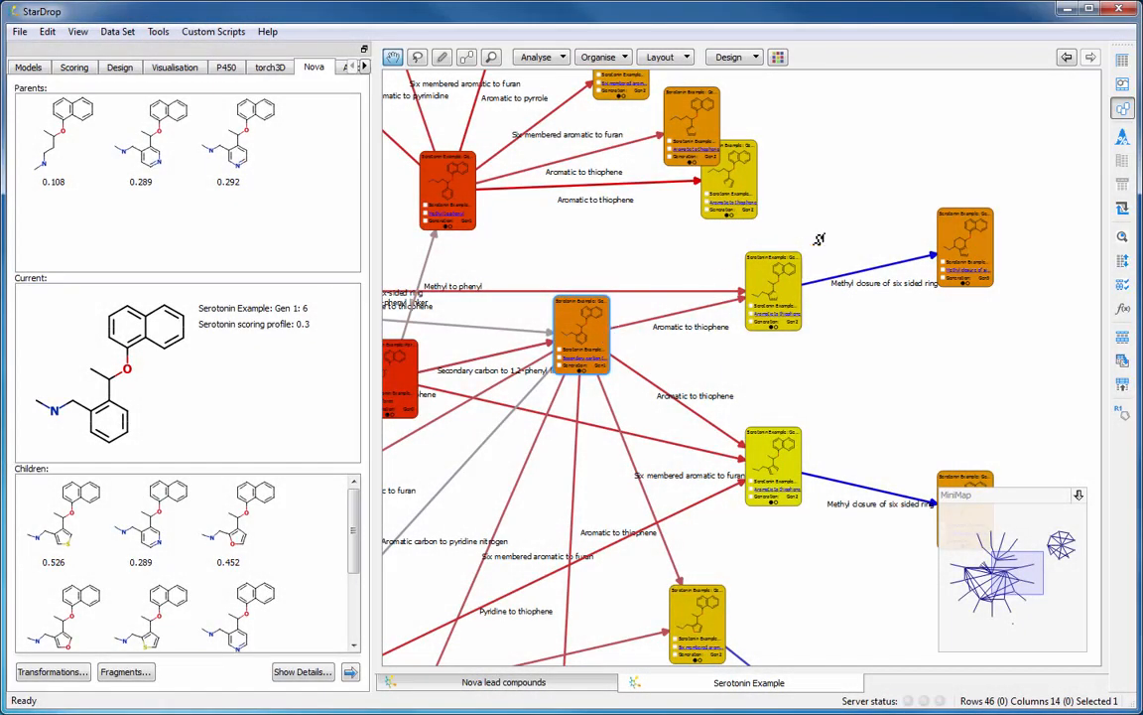
Show the data set as a table and examine the first and fourth compounds at its start
{"action": "left_click", "coordinate": [1125, 61]}
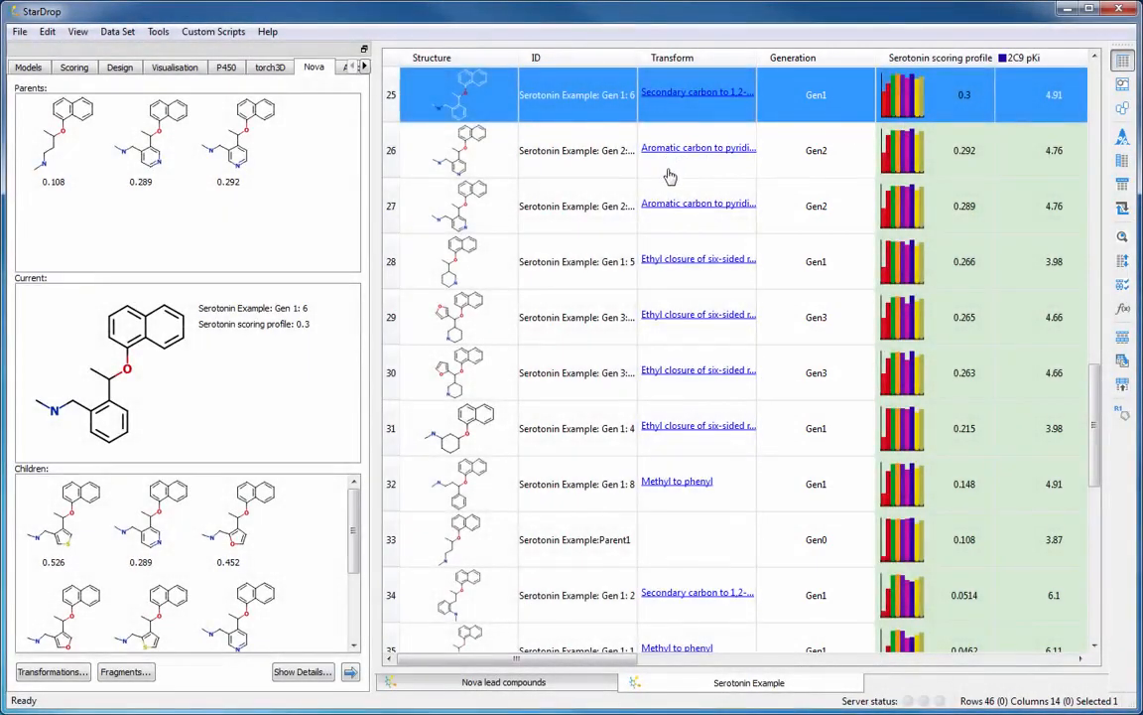
{"action": "scroll", "coordinate": [667, 182], "scroll_direction": "up", "scroll_amount": 7}
{"action": "scroll", "coordinate": [667, 182], "scroll_direction": "up", "scroll_amount": 1}
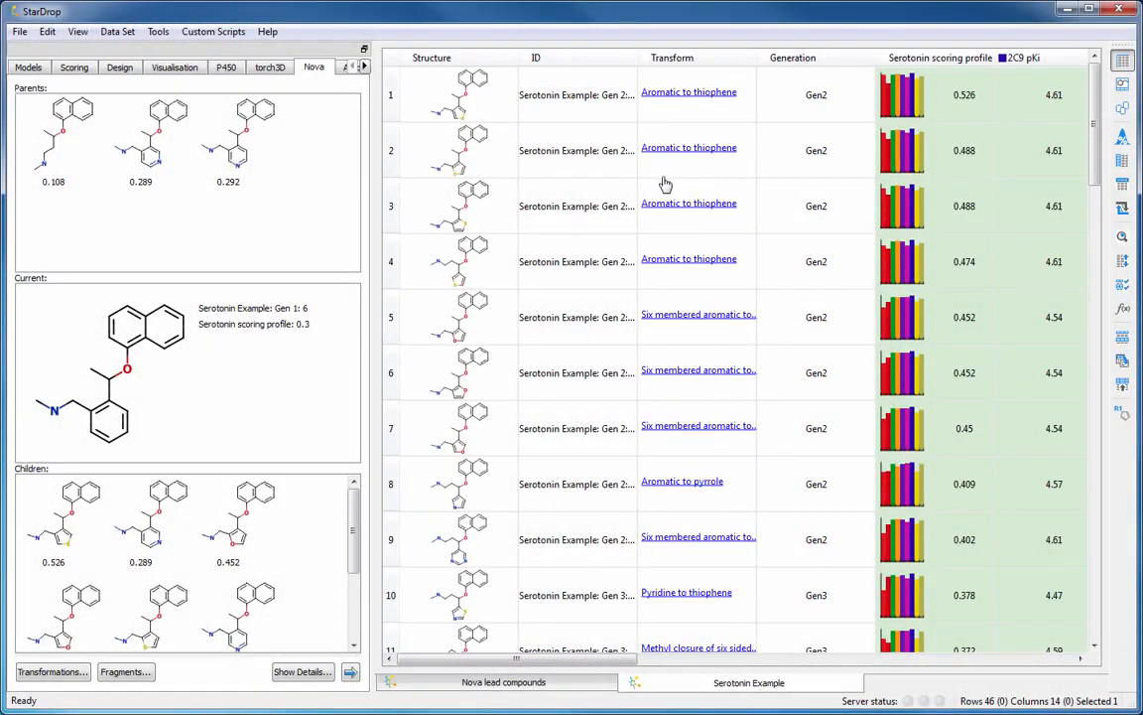
{"action": "left_click", "coordinate": [395, 109]}
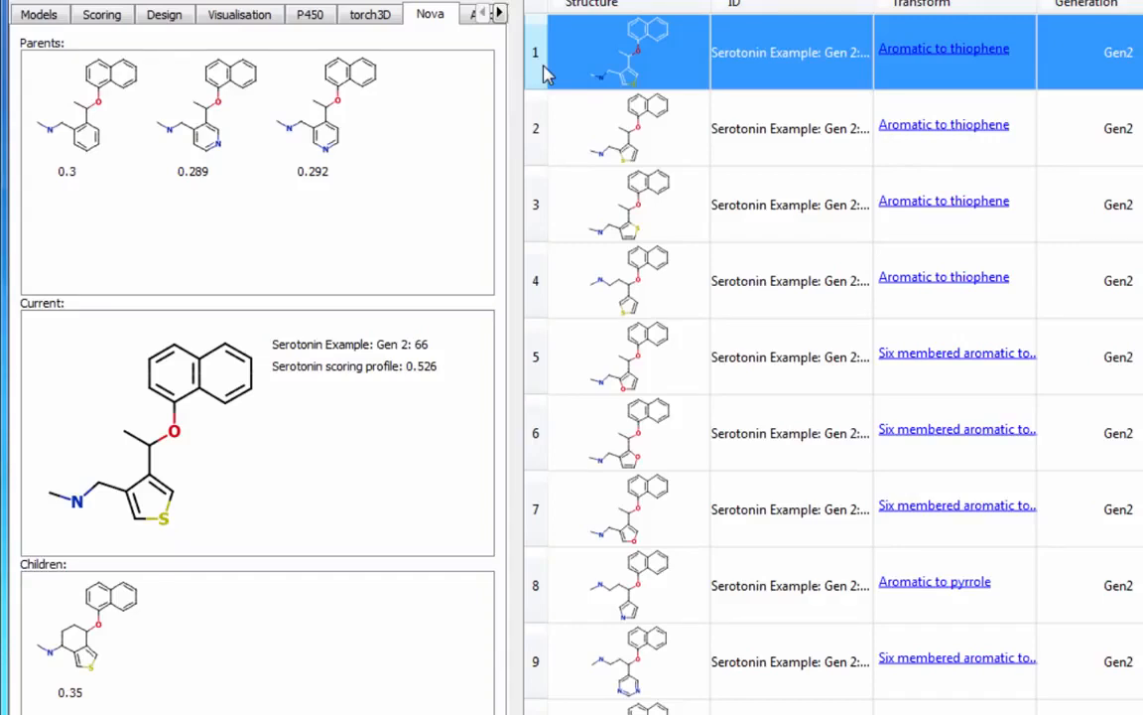
{"action": "left_click", "coordinate": [544, 313]}
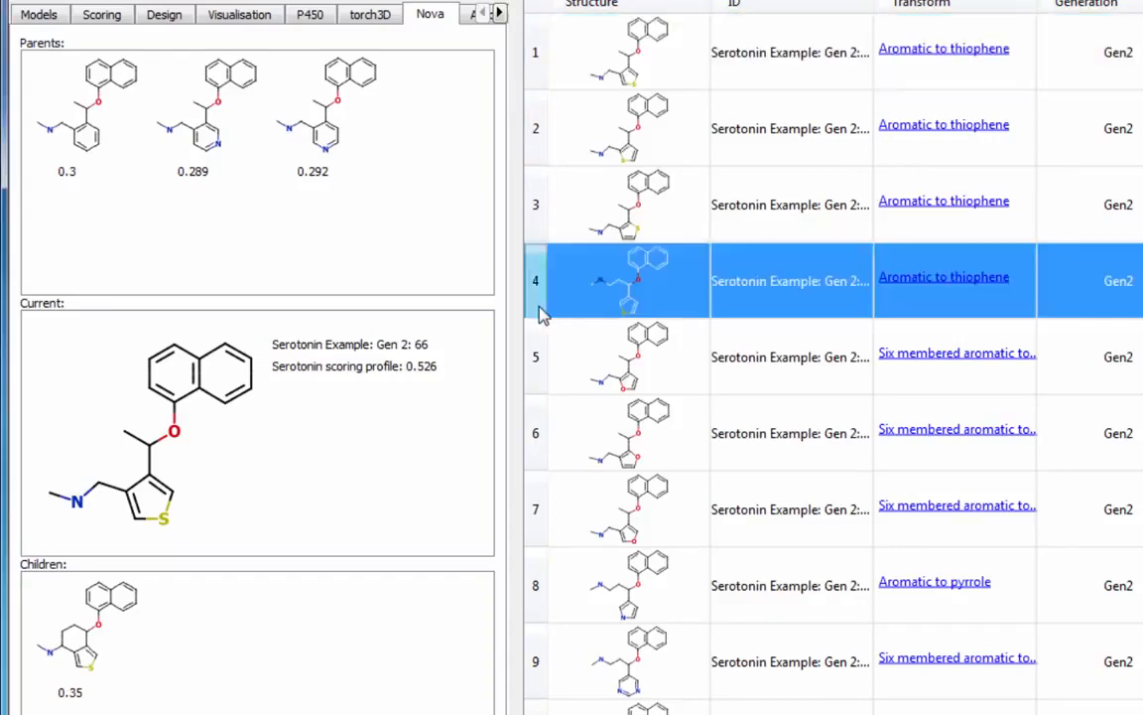